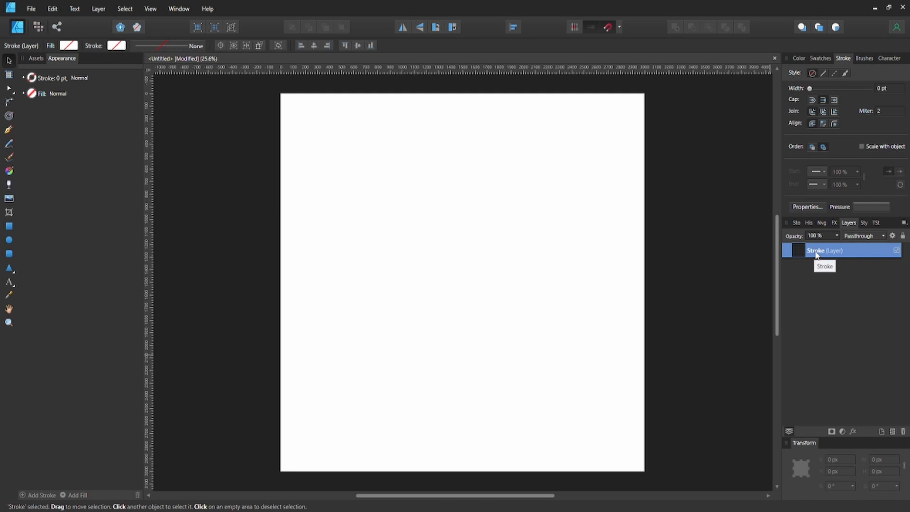
Step: Draw a circle about 913 px in diameter on the Stroke layer, near the middle of the page
left_click(559, 225)
key("m")
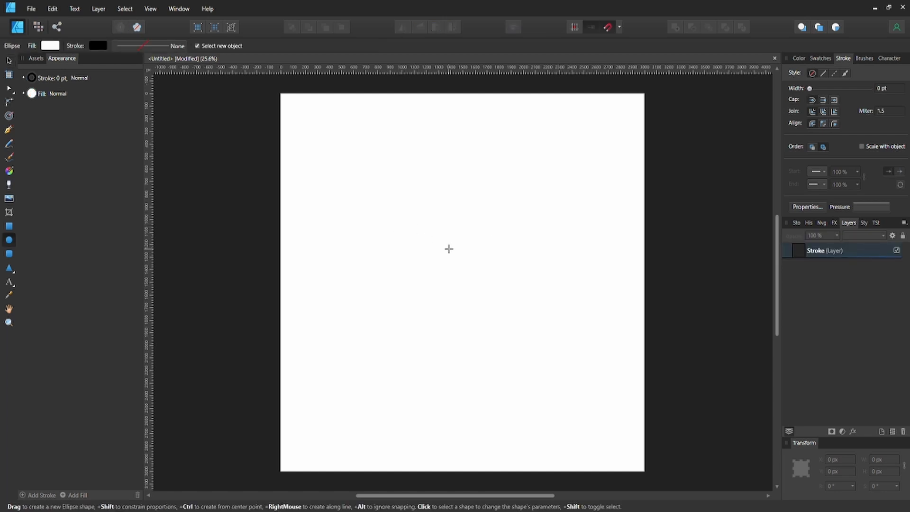
left_click_drag(403, 184, 512, 302)
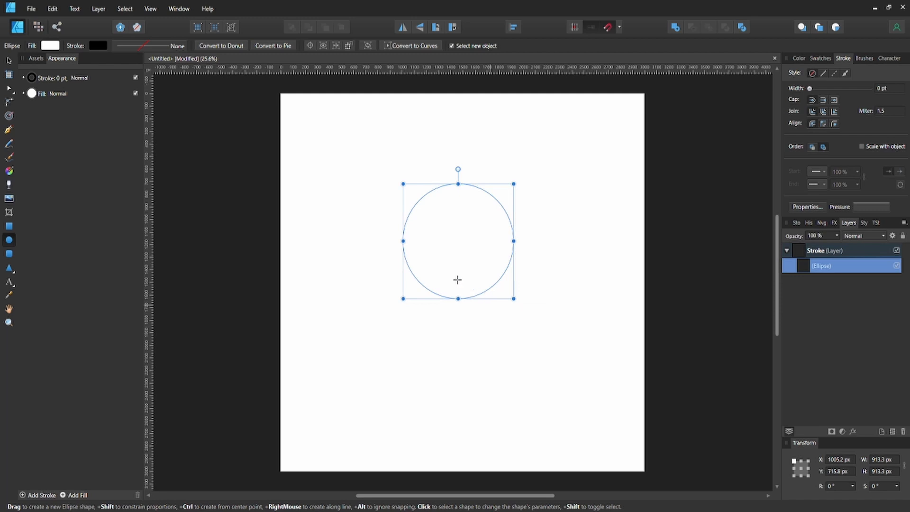
Step: Remove the circle's fill and give it a 10 pt black stroke
left_click(50, 46)
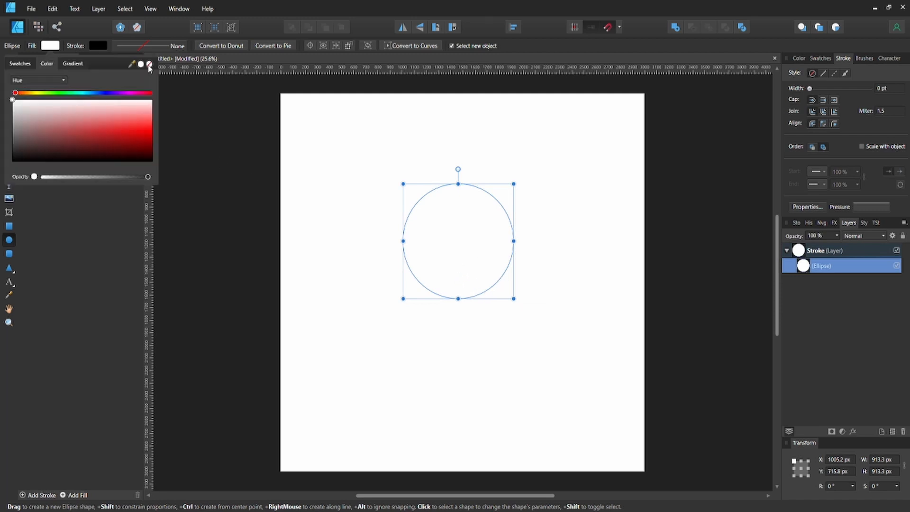
left_click(149, 64)
left_click(141, 47)
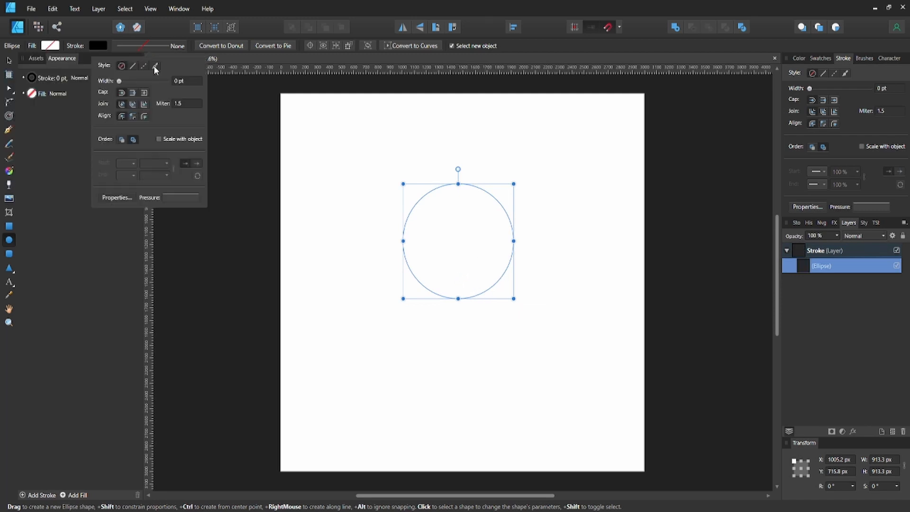
left_click(176, 81)
type("10")
key("Return")
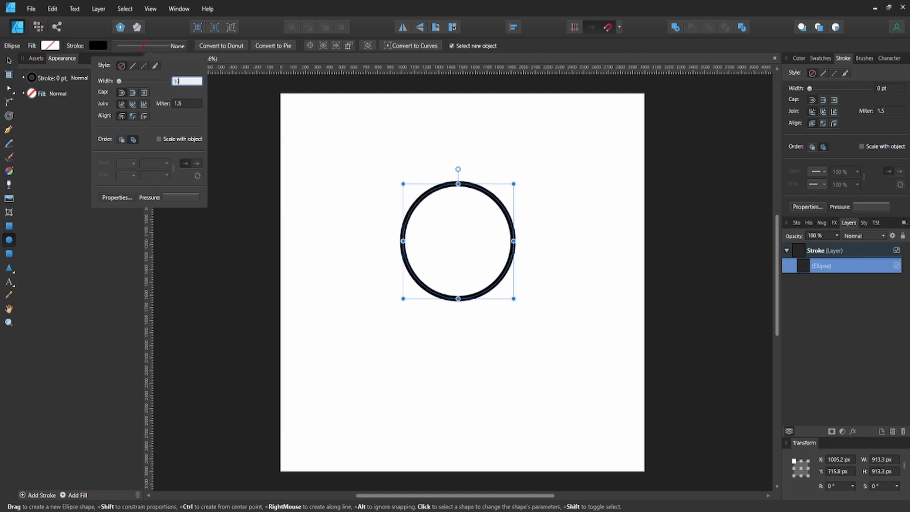
Step: Enlarge the circle to about 1412 px and centre it horizontally and vertically on the page
left_click_drag(515, 183, 533, 141)
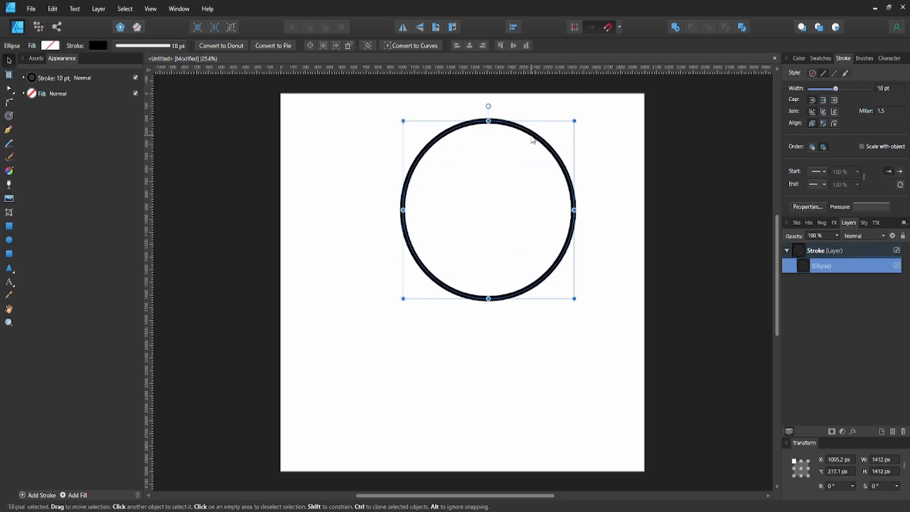
left_click(468, 46)
left_click(511, 47)
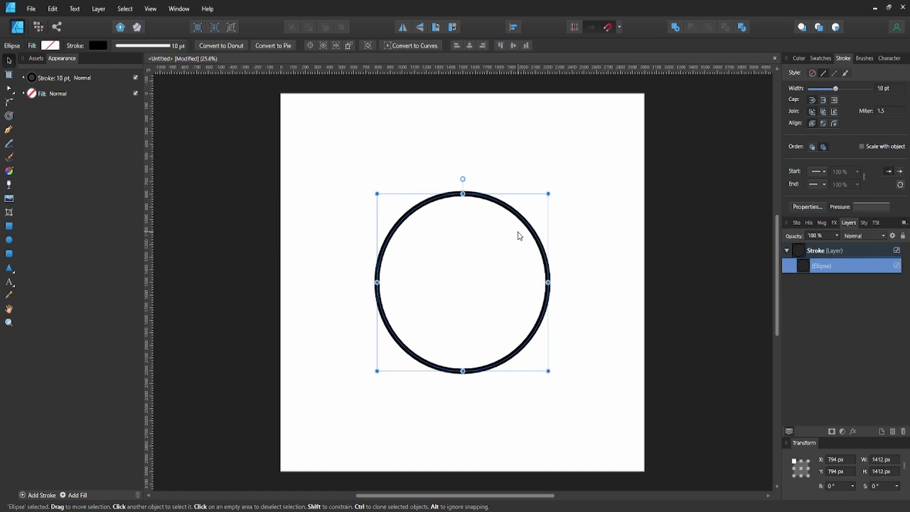
Step: Make a concentric inner copy of the circle, about 1197 px across, with an 8 pt stroke
key("ctrl+j")
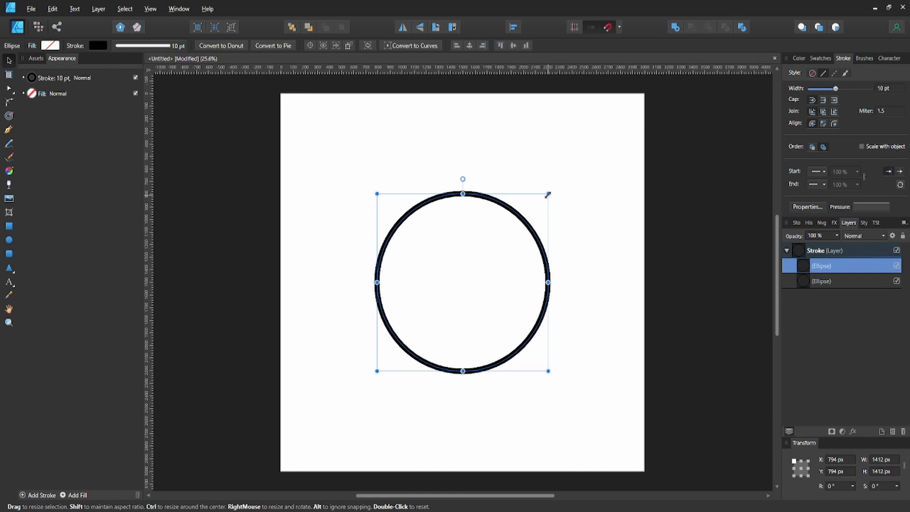
mouse_move(548, 195)
left_mouse_down()
mouse_move(531, 219)
mouse_move(535, 207)
left_mouse_up()
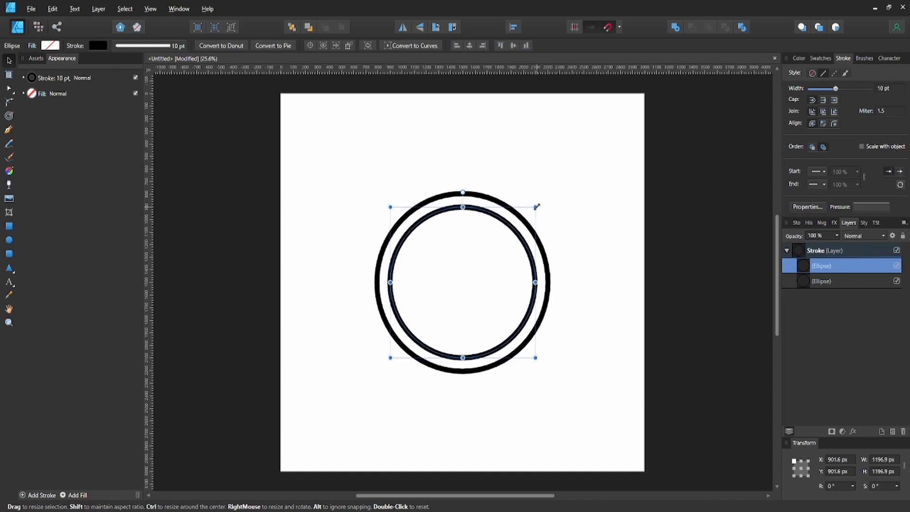
left_click(180, 48)
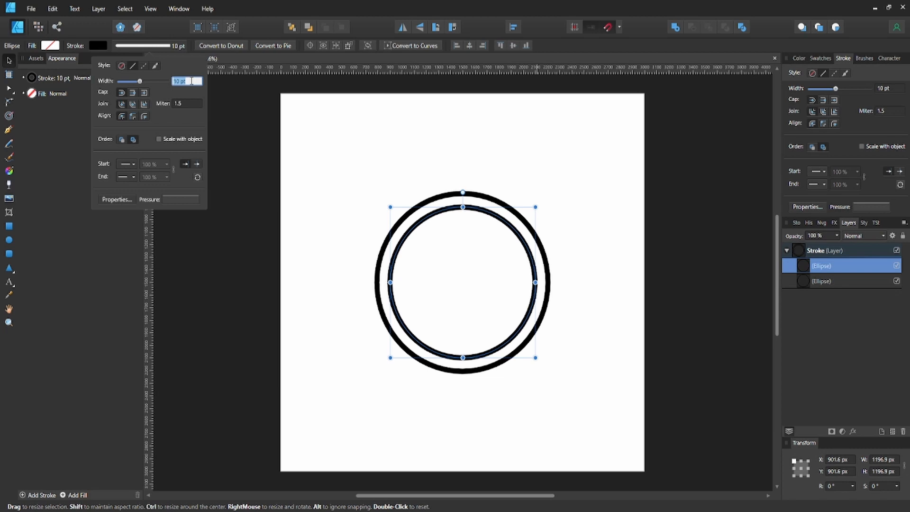
type("8")
key("Return")
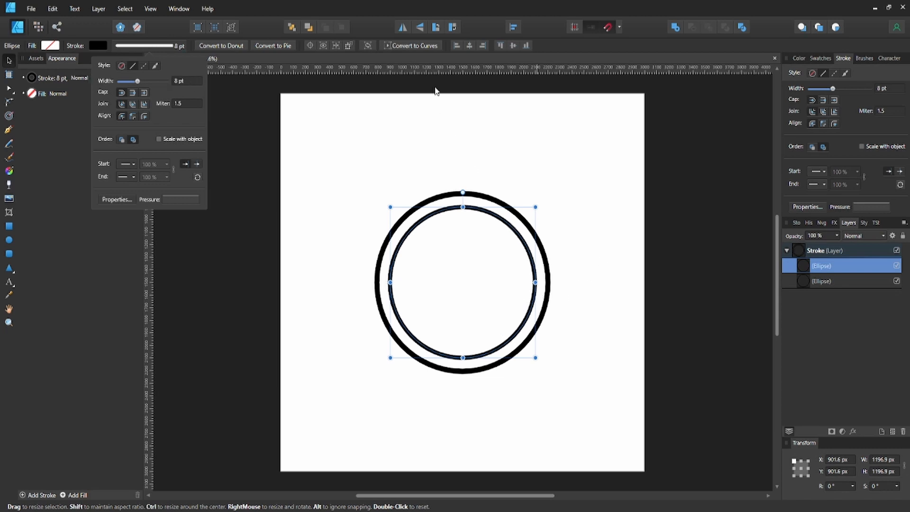
Step: Convert the inner circle to curves and add three nodes along its lower-right arc
left_click(401, 45)
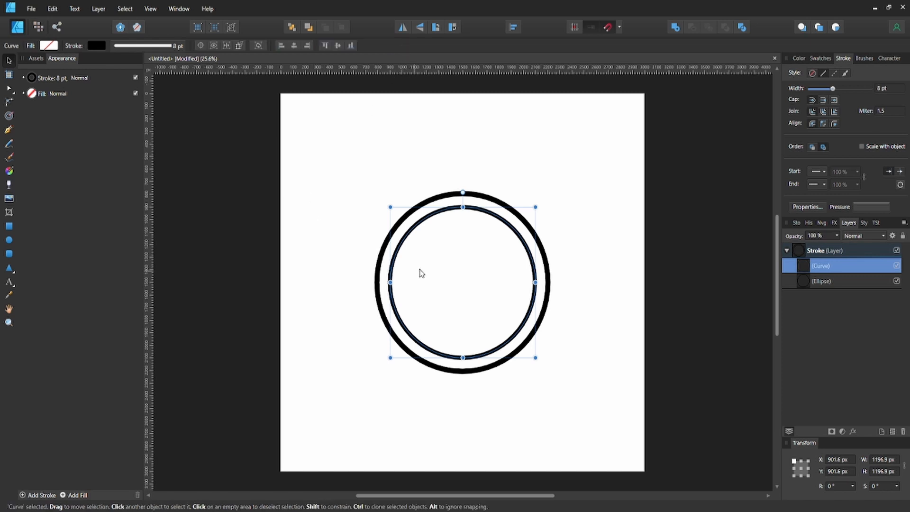
key("a")
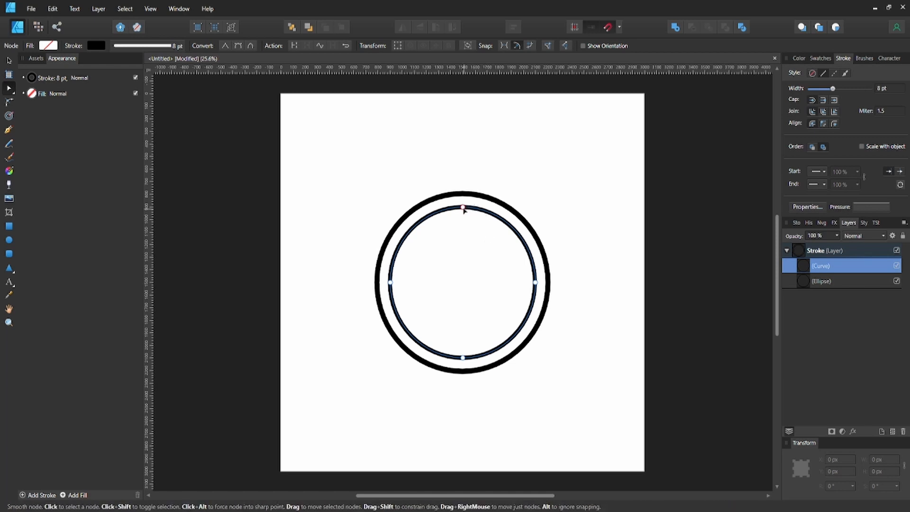
left_click(499, 348)
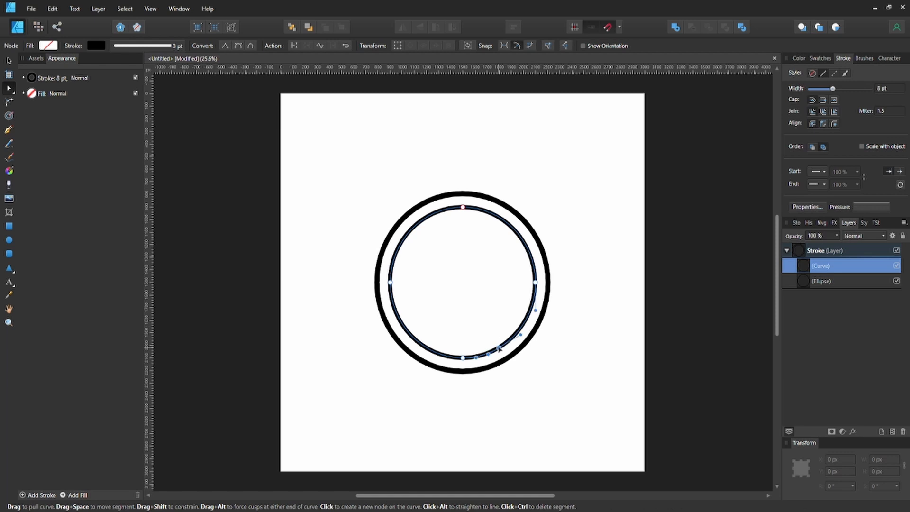
left_click(524, 326)
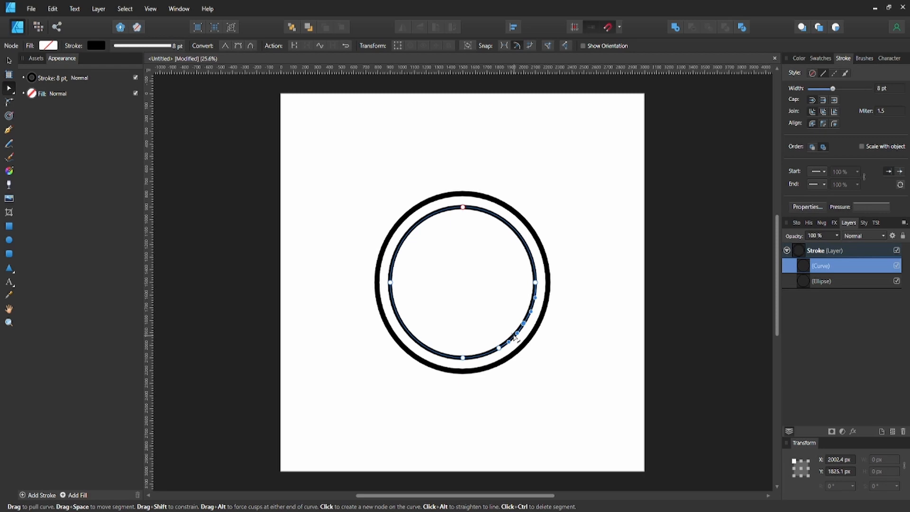
left_click(515, 337)
left_click(484, 321)
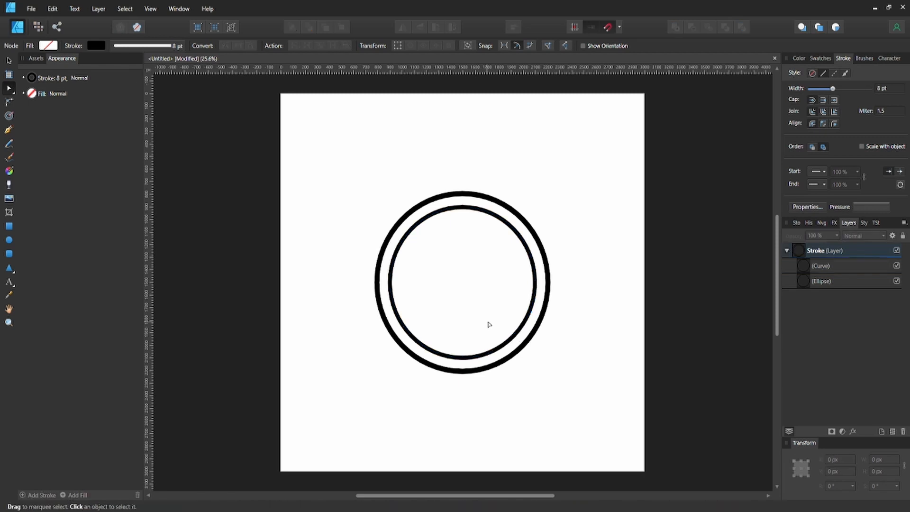
left_click(516, 337)
left_click(515, 336)
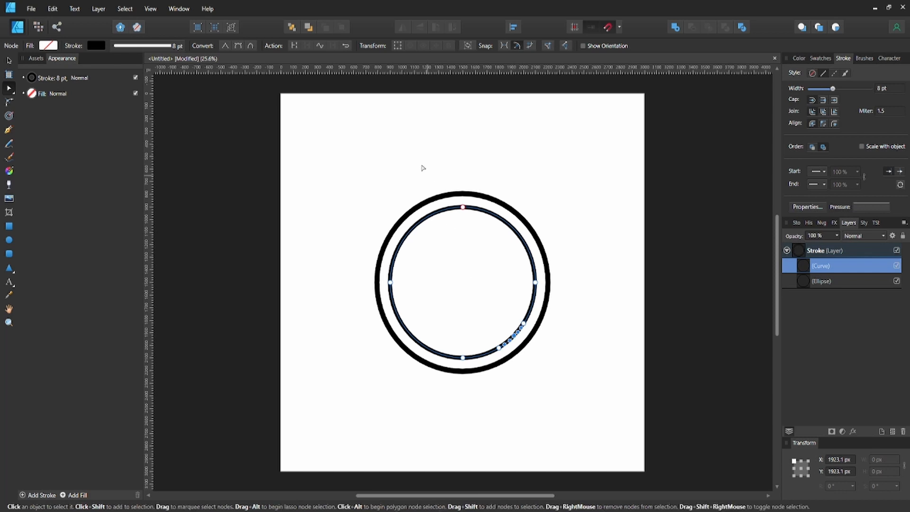
Step: Break the inner curve at the middle added node and delete both loose end nodes to open a lower-right gap
left_click(294, 44)
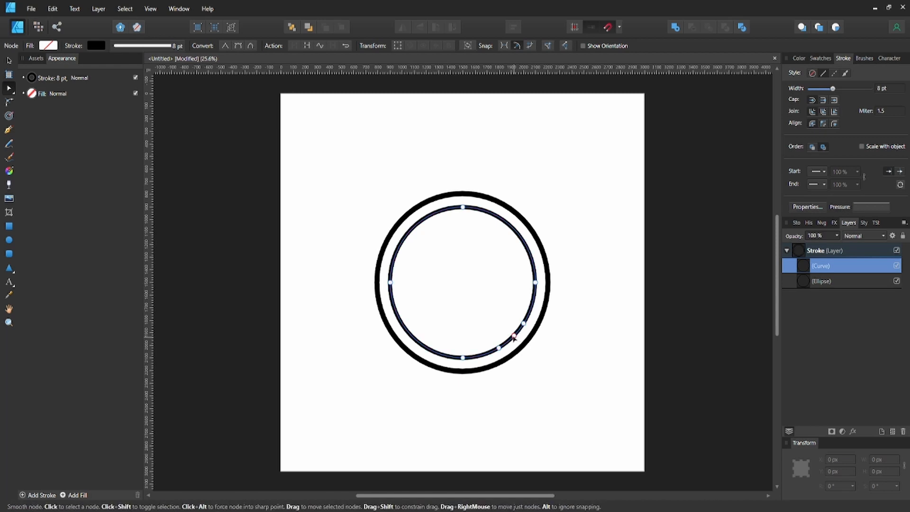
left_click(513, 337)
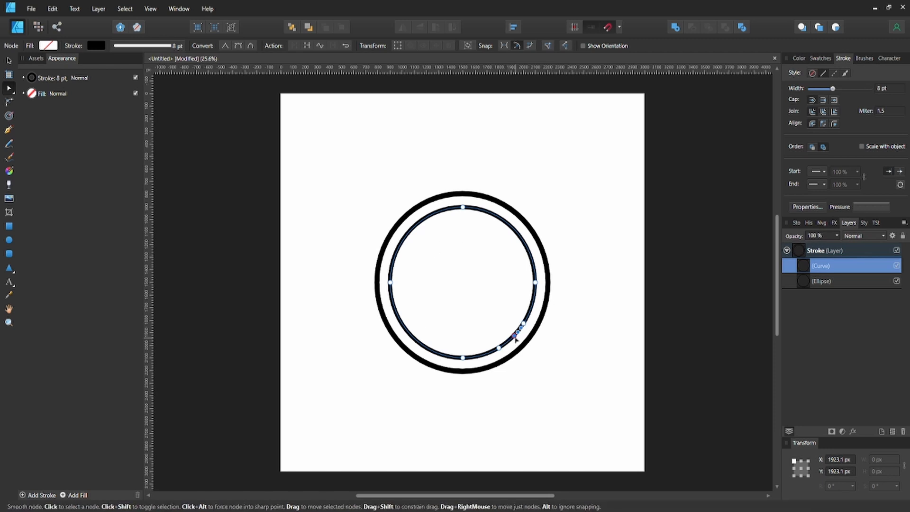
key("Delete")
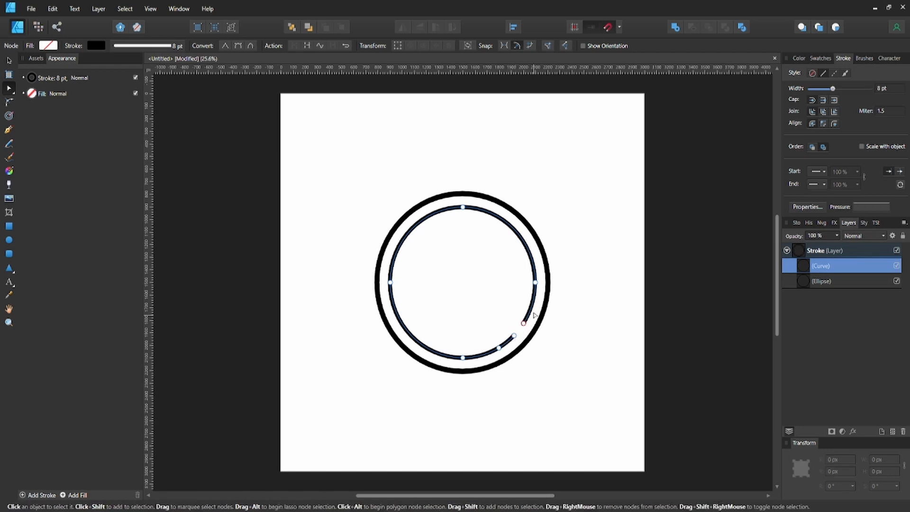
left_click(515, 337)
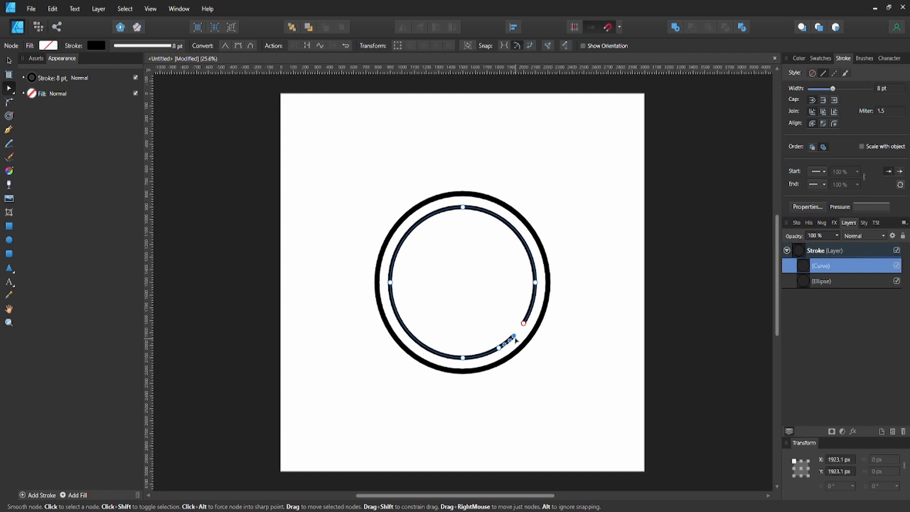
key("Delete")
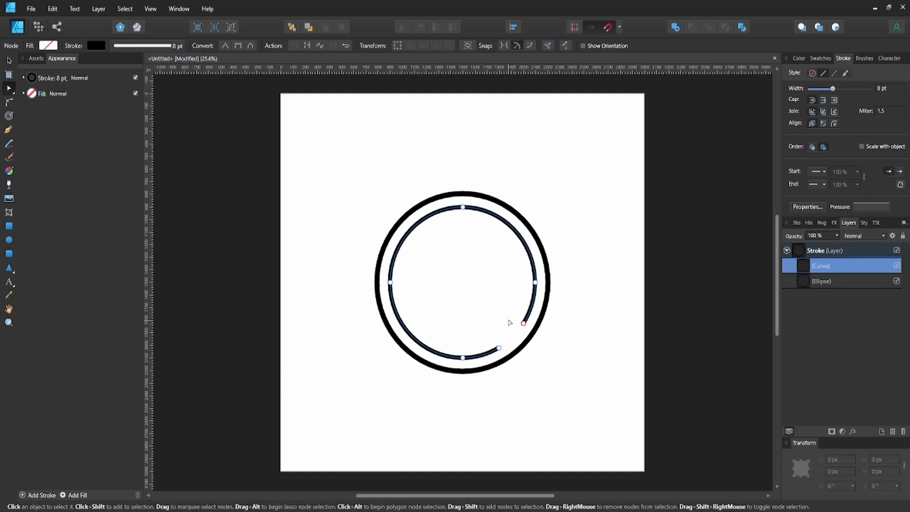
Step: Taper the open inner curve with a pressure profile at full in the middle and about half at both ends
left_click(878, 207)
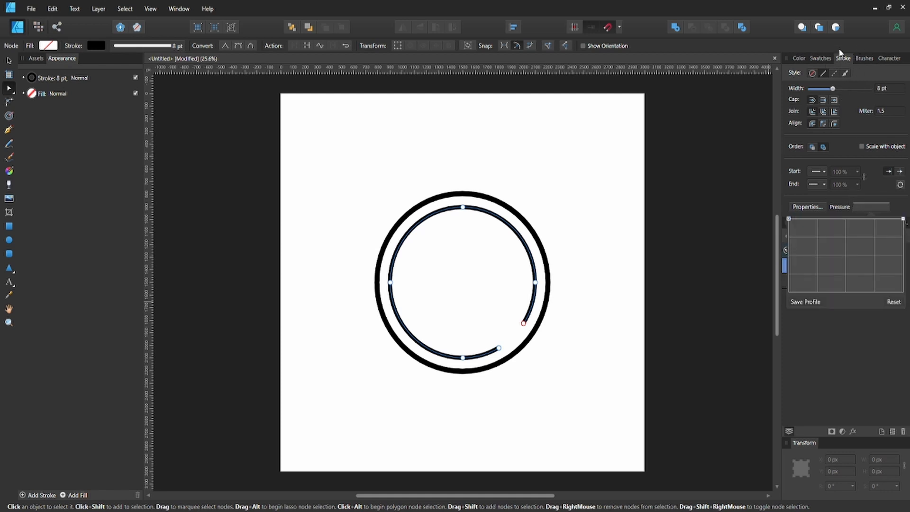
left_click(845, 220)
left_click_drag(793, 220, 788, 252)
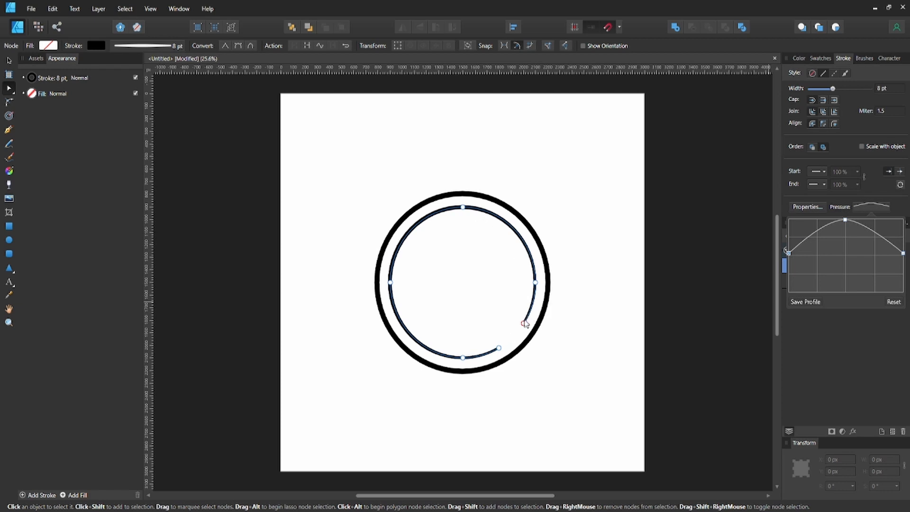
left_click(484, 327)
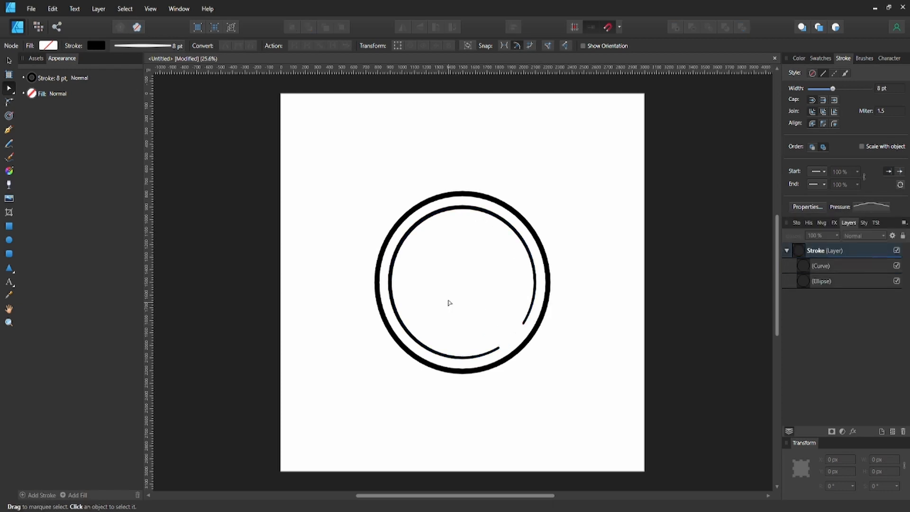
Step: Create a copy of the Stroke layer beneath the original and name it Color
left_click(787, 251)
left_click(798, 251)
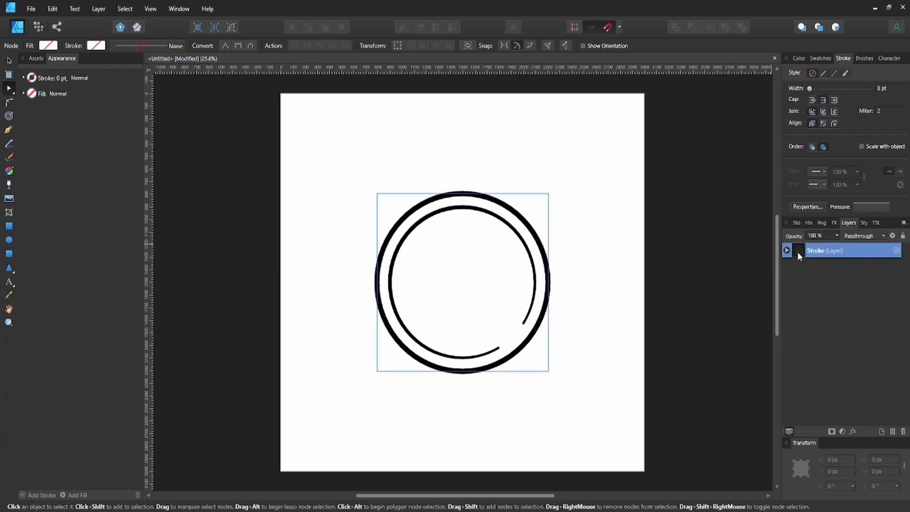
key("ctrl+j")
mouse_move(798, 251)
left_mouse_down()
mouse_move(784, 256)
mouse_move(790, 261)
left_mouse_up()
double_click(814, 267)
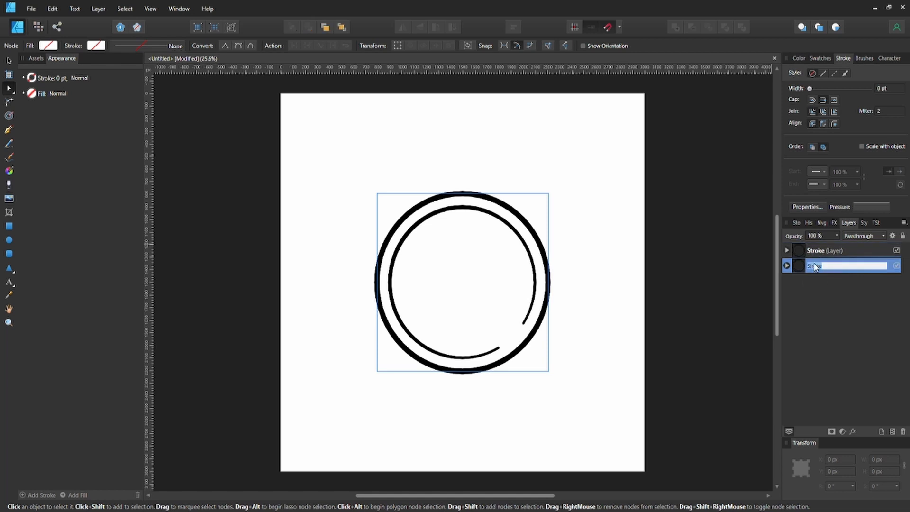
type("color")
key("Return")
Step: Delete the open inner curve from the Color layer, keeping only the outer ellipse
left_click(787, 265)
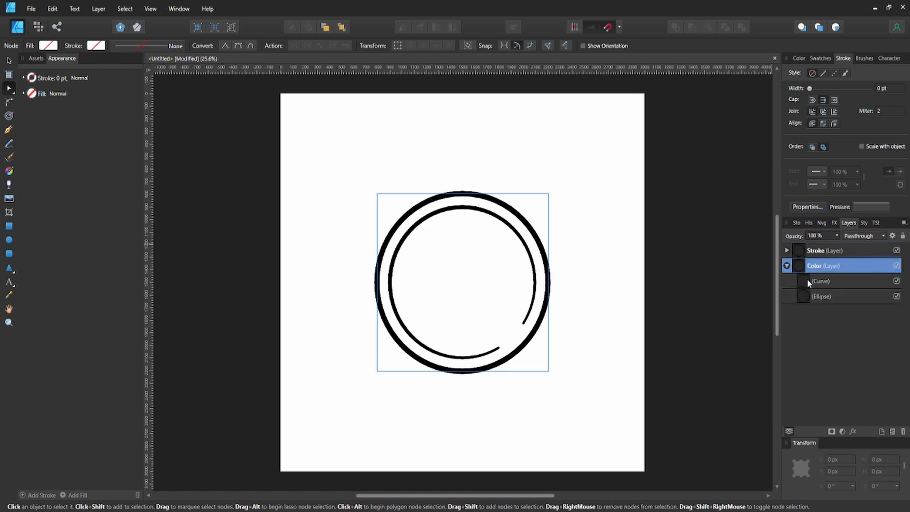
left_click(808, 281)
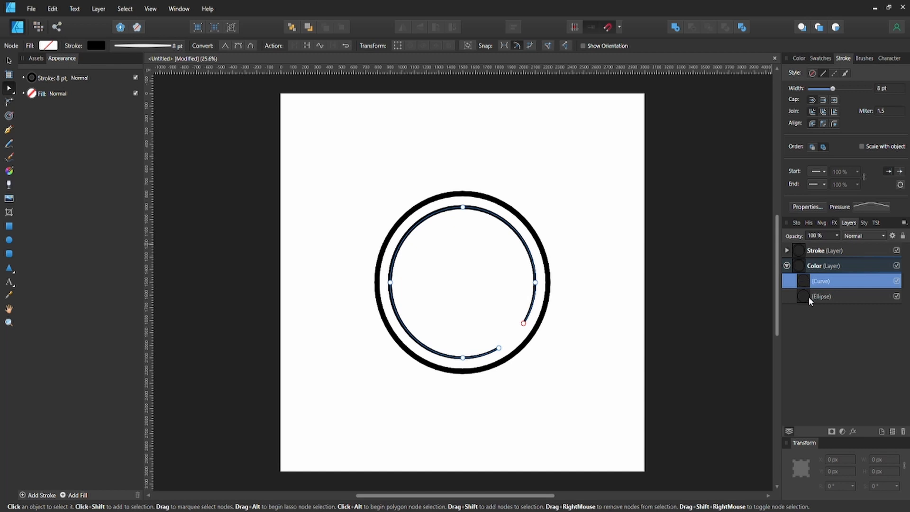
left_click(809, 297)
left_click(787, 283)
key("Delete")
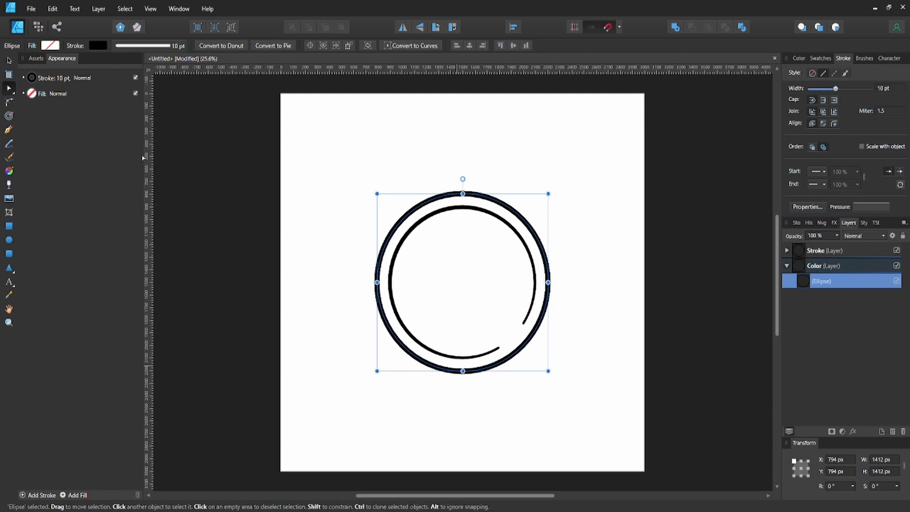
Step: Remove the stroke colour from the Color layer's ellipse and fill it with a golden yellow
left_click(96, 47)
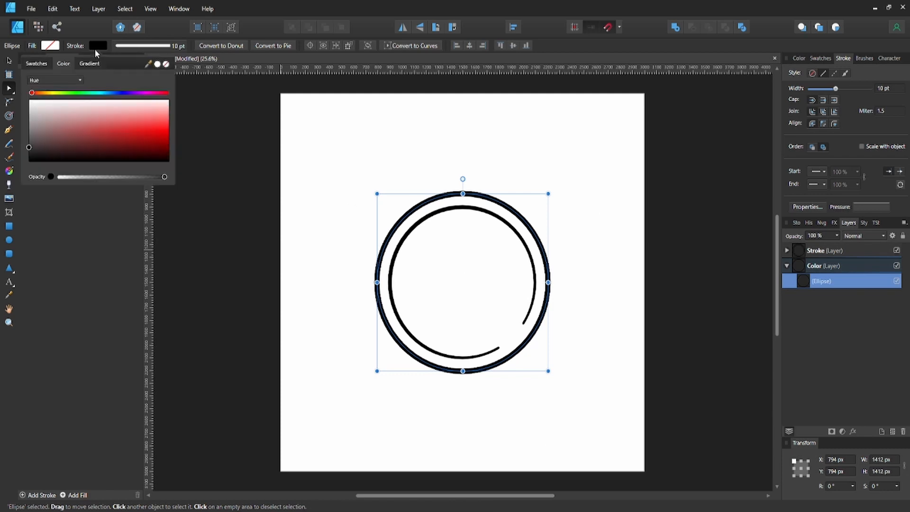
left_click(166, 63)
left_click(50, 46)
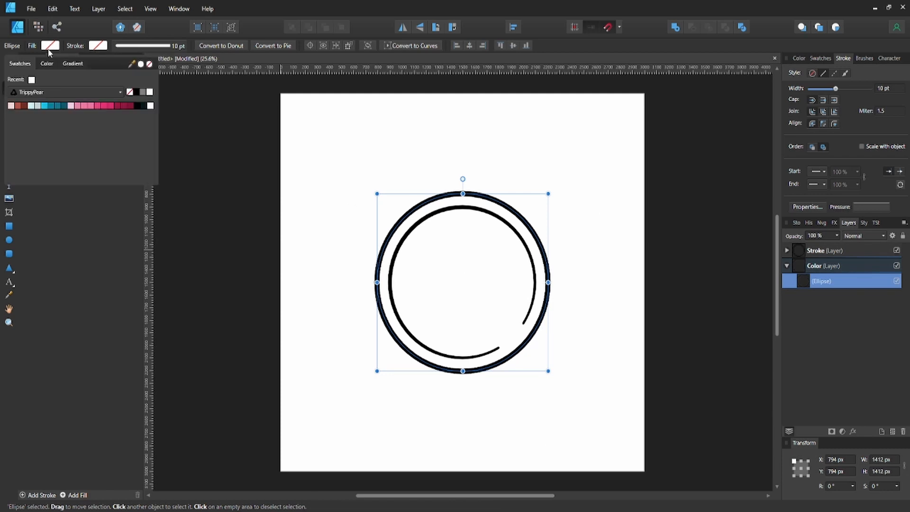
left_click(47, 64)
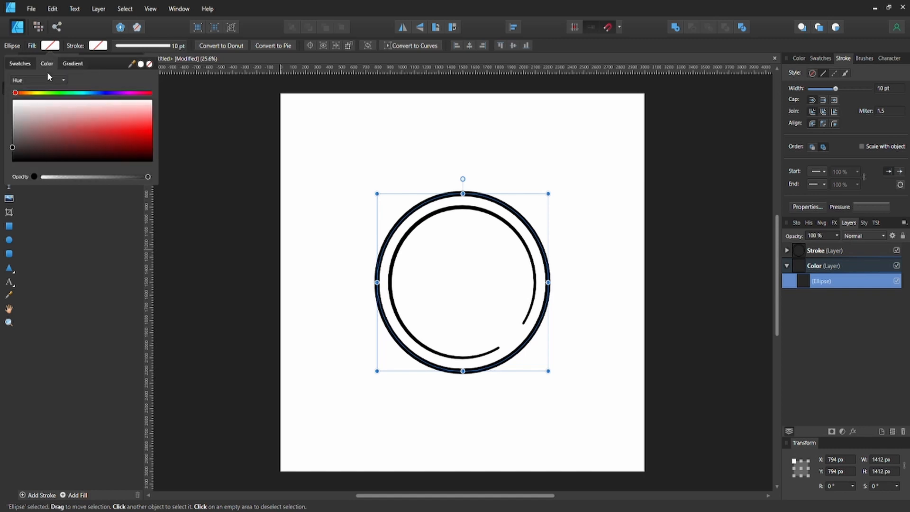
left_click(38, 93)
left_click_drag(39, 93, 37, 93)
left_click(127, 127)
mouse_move(127, 129)
left_mouse_down()
mouse_move(98, 129)
mouse_move(125, 114)
left_mouse_up()
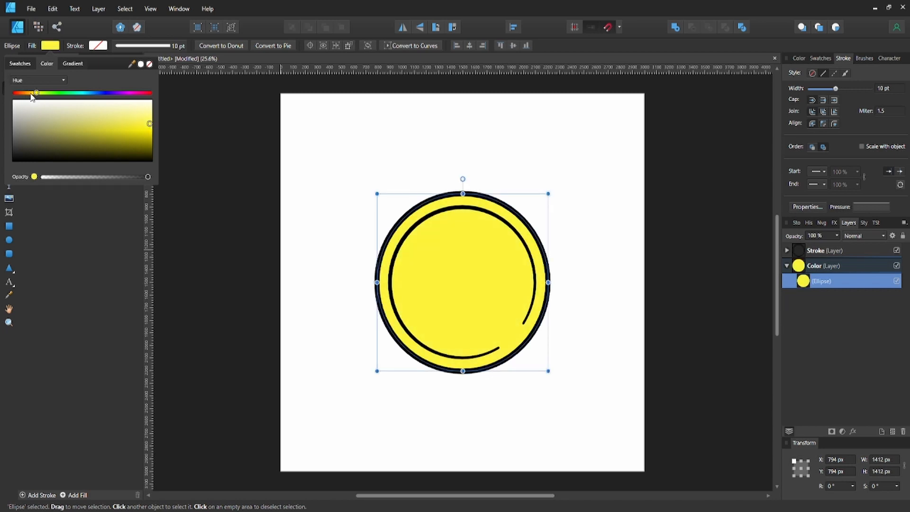
left_click_drag(31, 97, 33, 96)
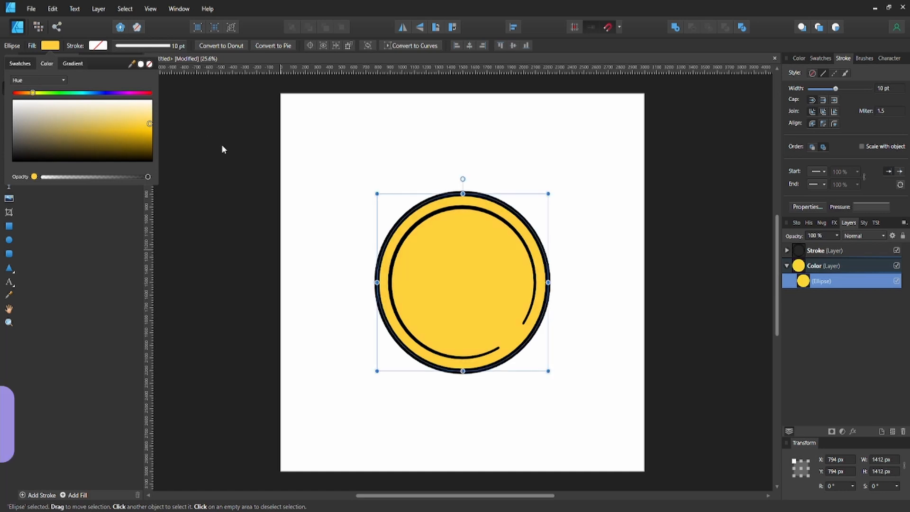
Step: Duplicate the Color layer's ellipse and shrink the copy around its centre to 1189 px, matching the inner curve
left_click(419, 175)
left_click(489, 269)
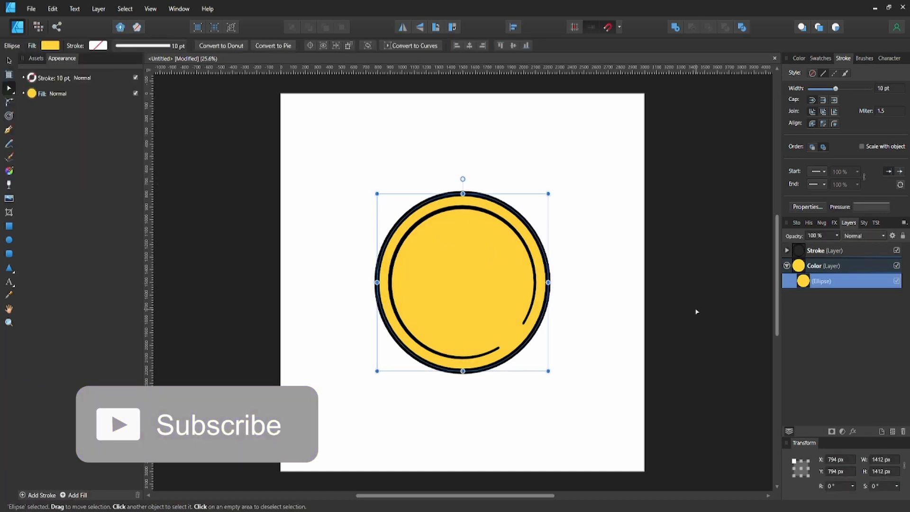
key("ctrl+j")
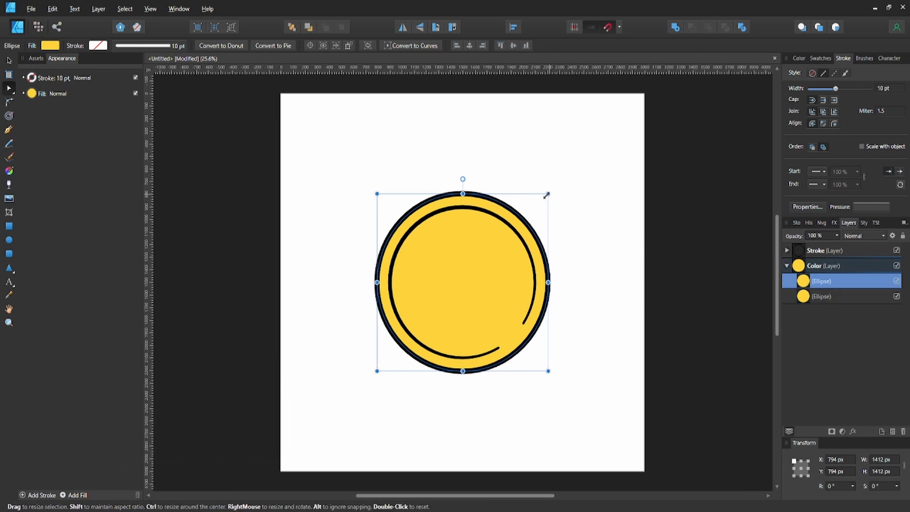
left_click_drag(547, 195, 533, 206)
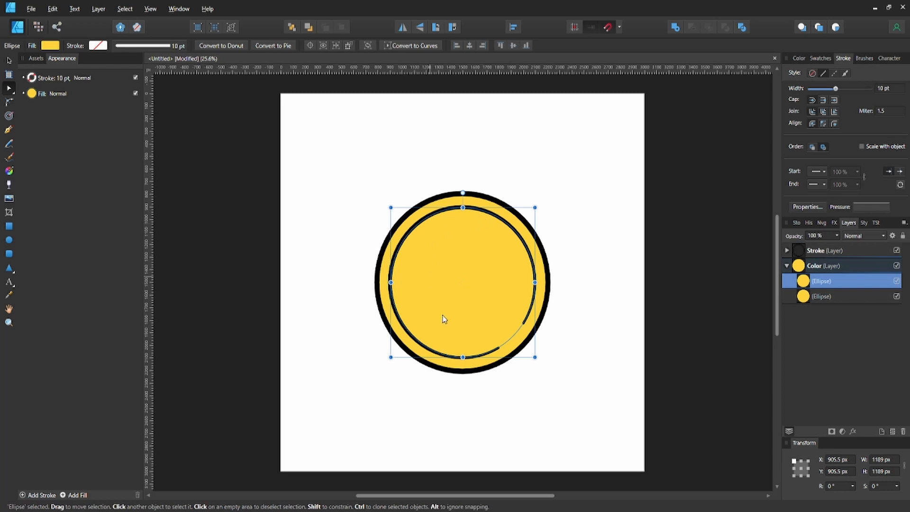
Step: Fill the smaller ellipse with dark brown and lower the fill's opacity so it only slightly darkens the gold
left_click(56, 45)
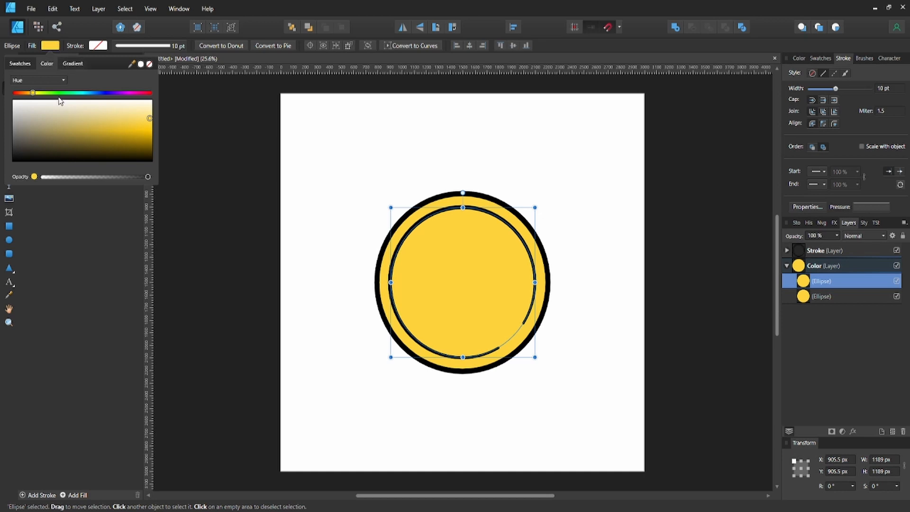
left_click(147, 152)
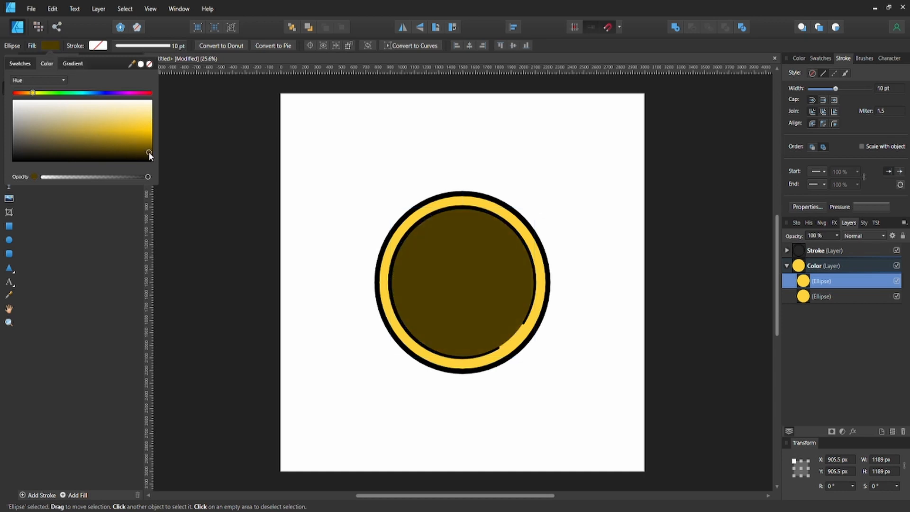
left_click_drag(149, 152, 148, 154)
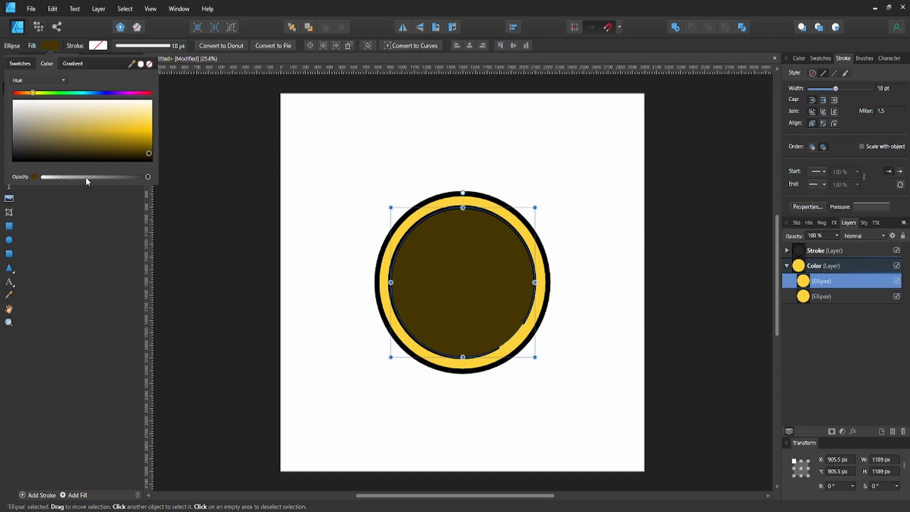
left_click_drag(85, 175, 62, 178)
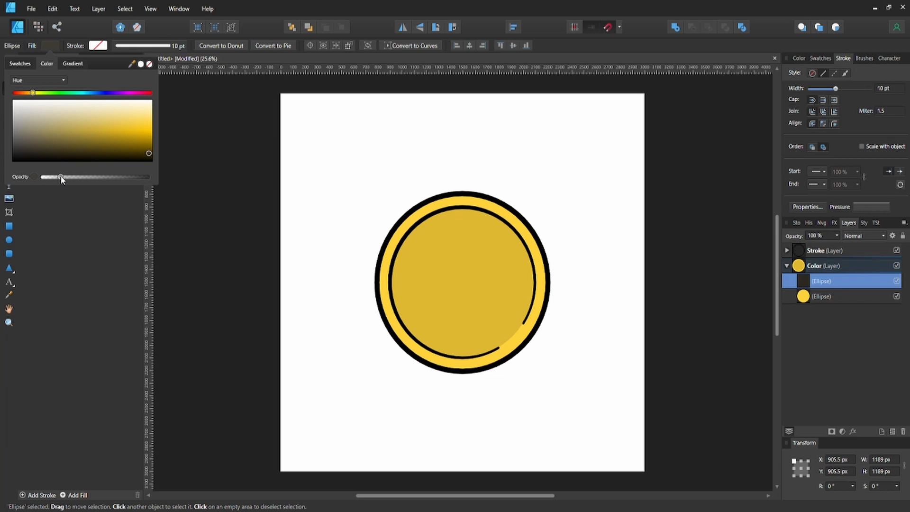
left_click(264, 176)
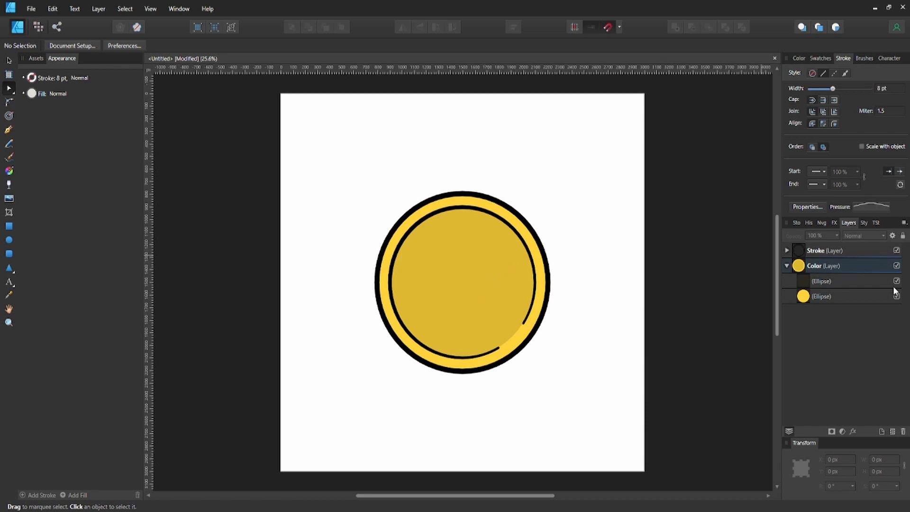
Step: Add a "$" as art text above the inner ellipse in the Color layer and set its font to Gabriola
left_click(827, 281)
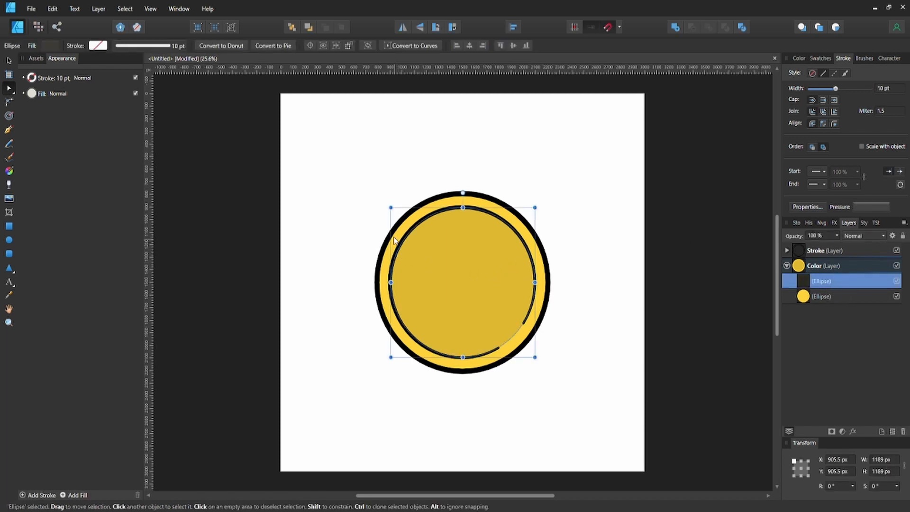
key("t")
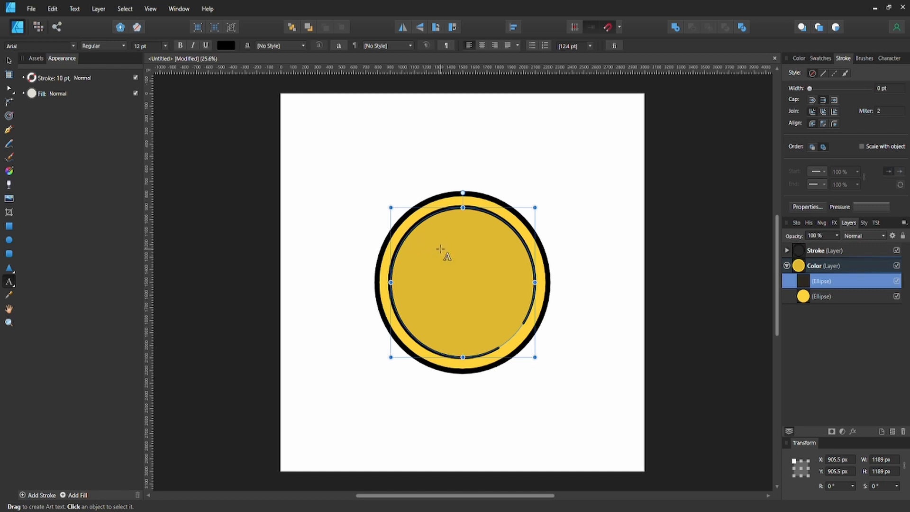
left_click_drag(444, 251, 499, 309)
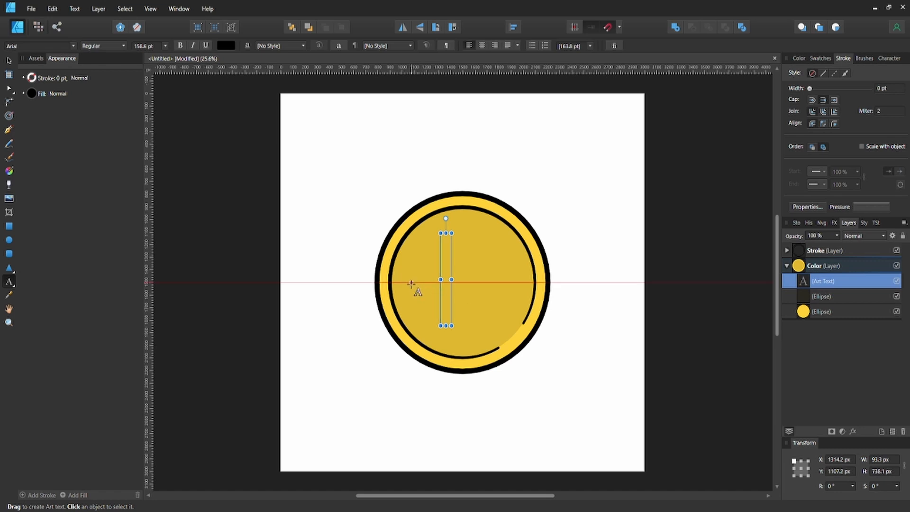
type("$")
key("ctrl+a")
left_click(38, 46)
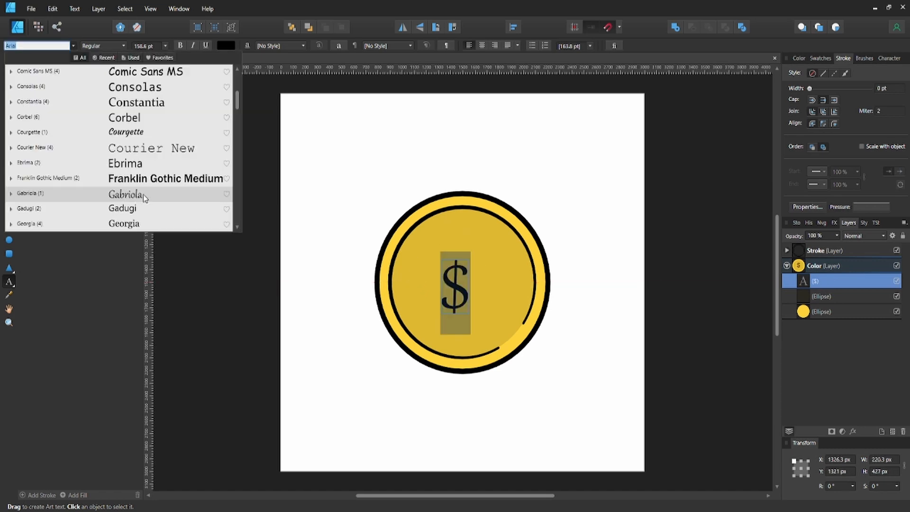
key("Escape")
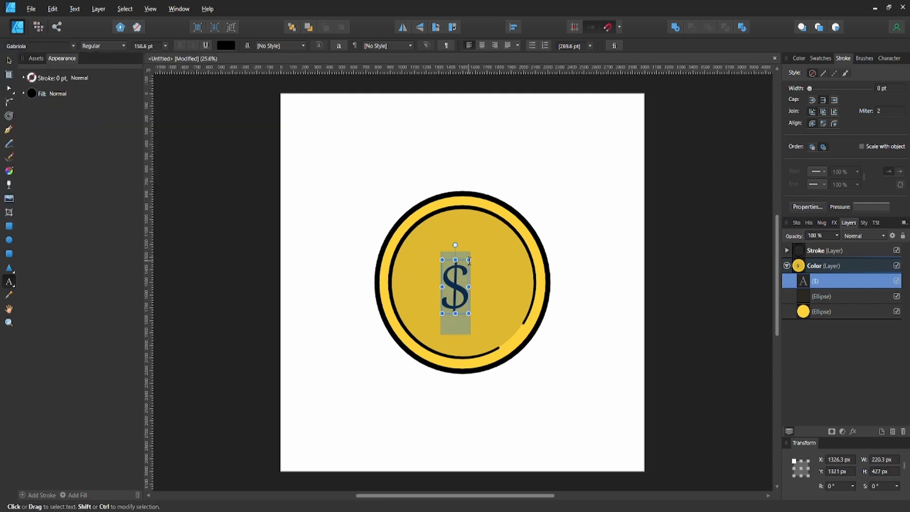
Step: Enlarge the dollar sign to about 470 by 912 px and centre it horizontally and vertically on the coin
left_click_drag(470, 257, 483, 229)
key("Escape")
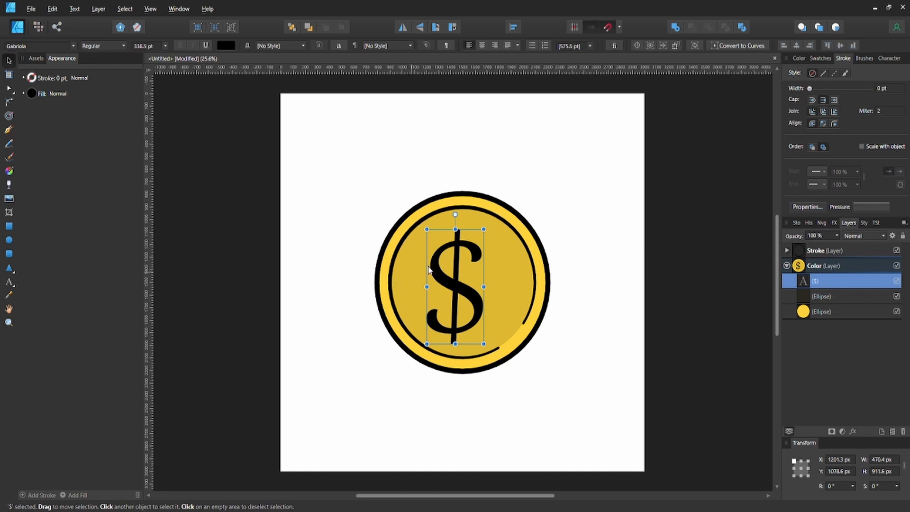
left_click(797, 46)
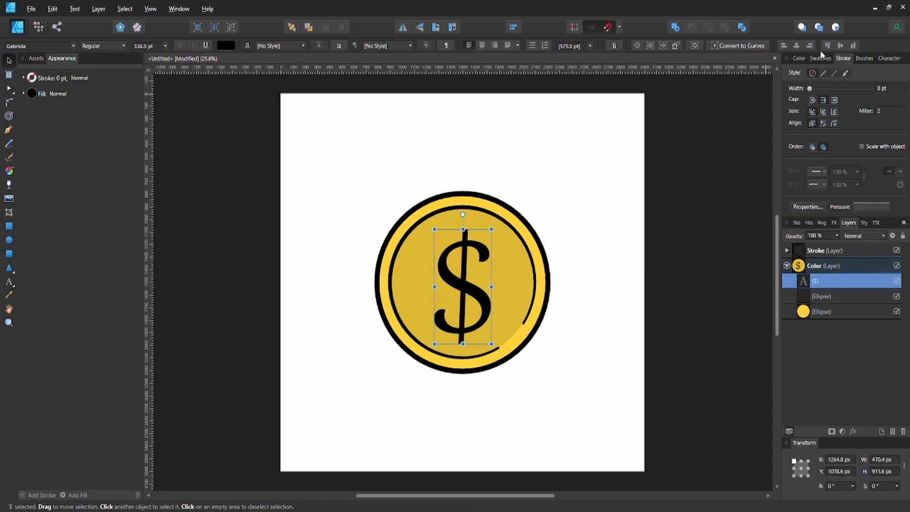
left_click(838, 47)
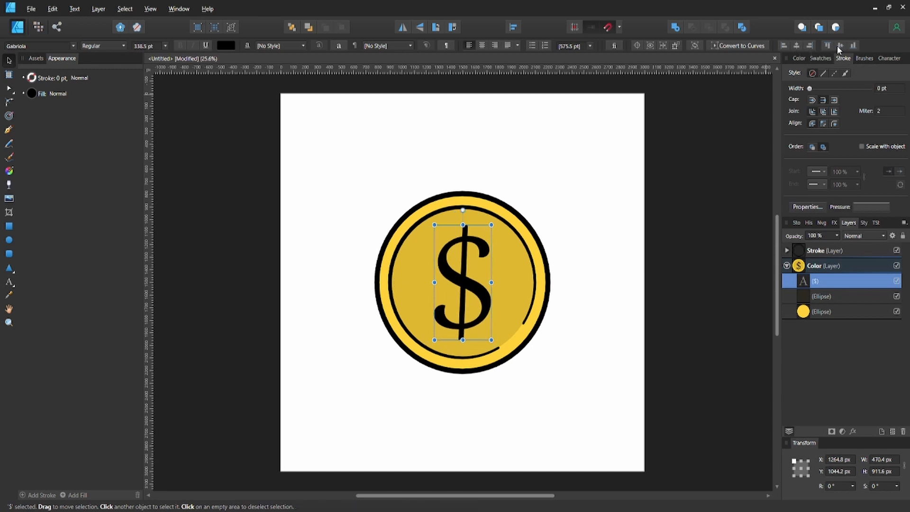
left_click(588, 223)
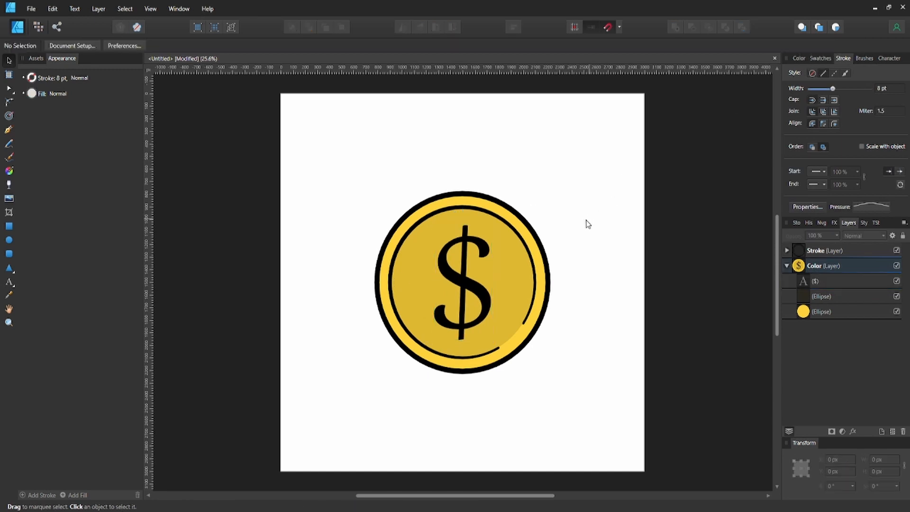
Step: Recolour the dollar sign by sampling the coin's inner face and darkening that colour to a golden brown
left_click(486, 306)
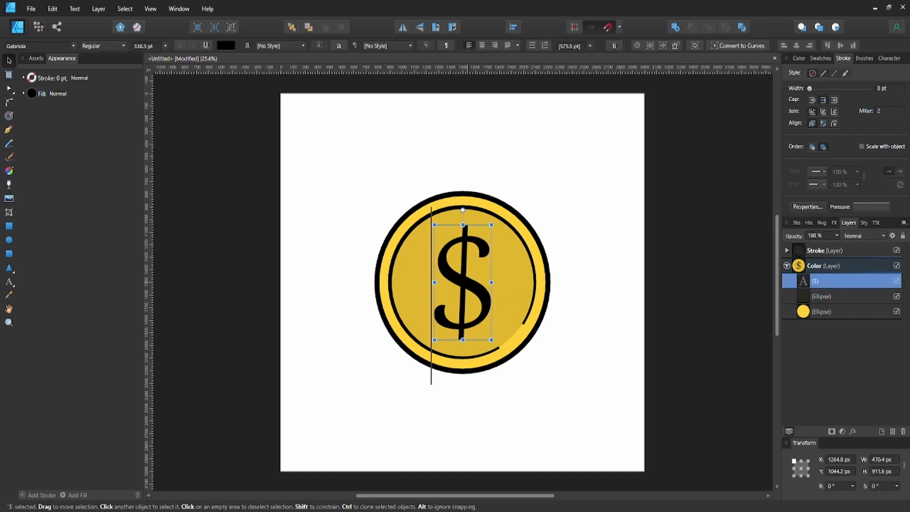
double_click(469, 287)
key("ctrl+a")
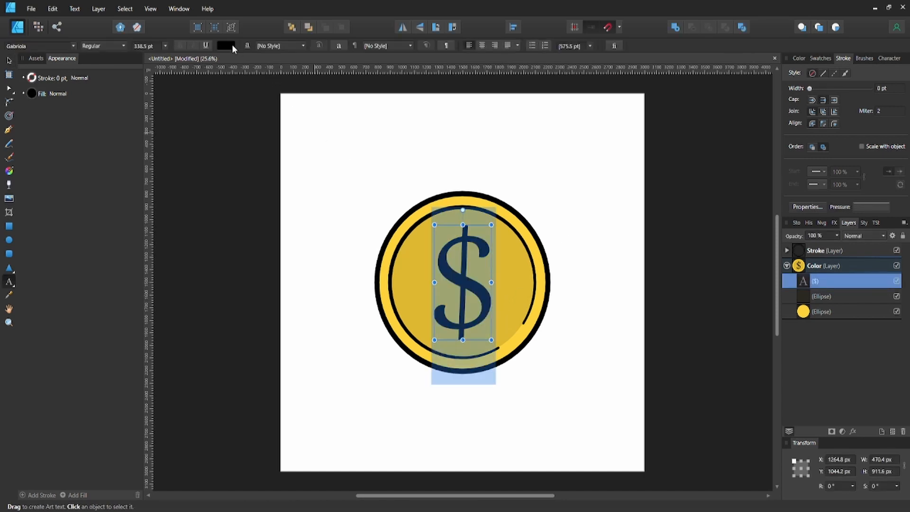
left_click(232, 44)
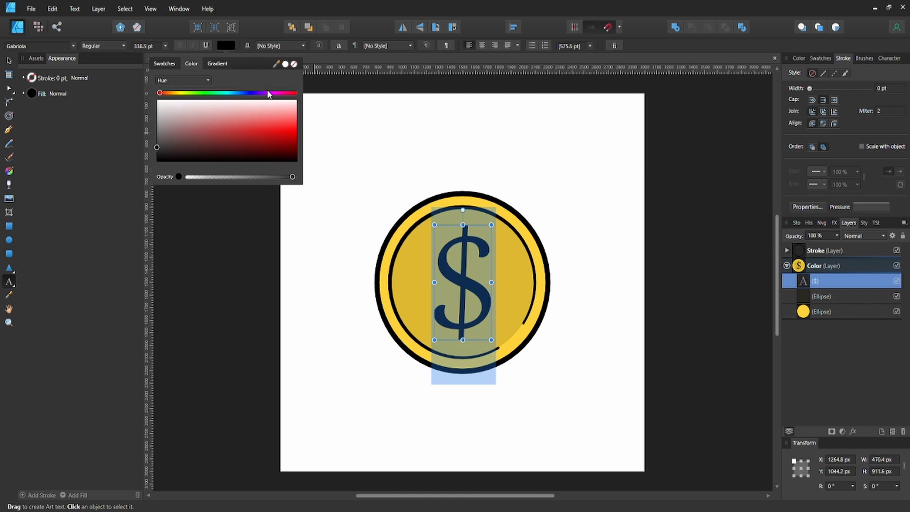
left_click_drag(277, 65, 412, 260)
left_click(285, 64)
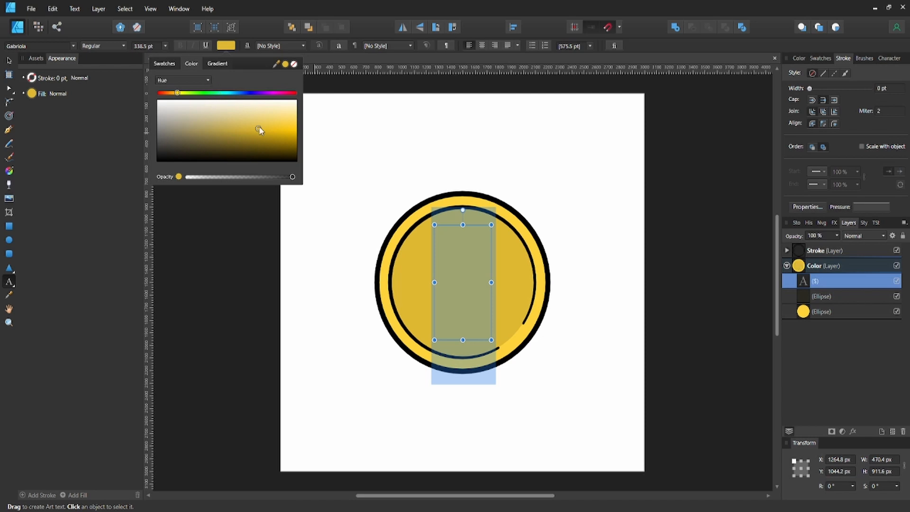
left_click_drag(259, 136, 260, 146)
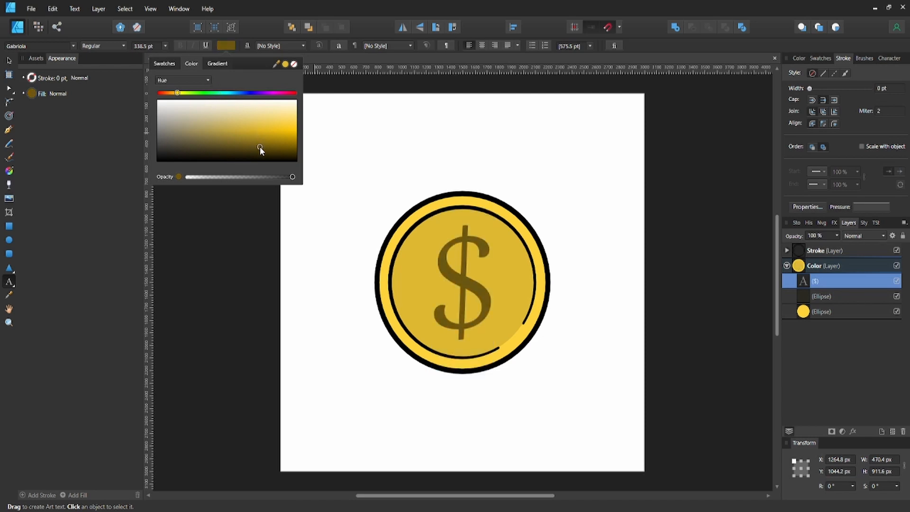
left_click(377, 157)
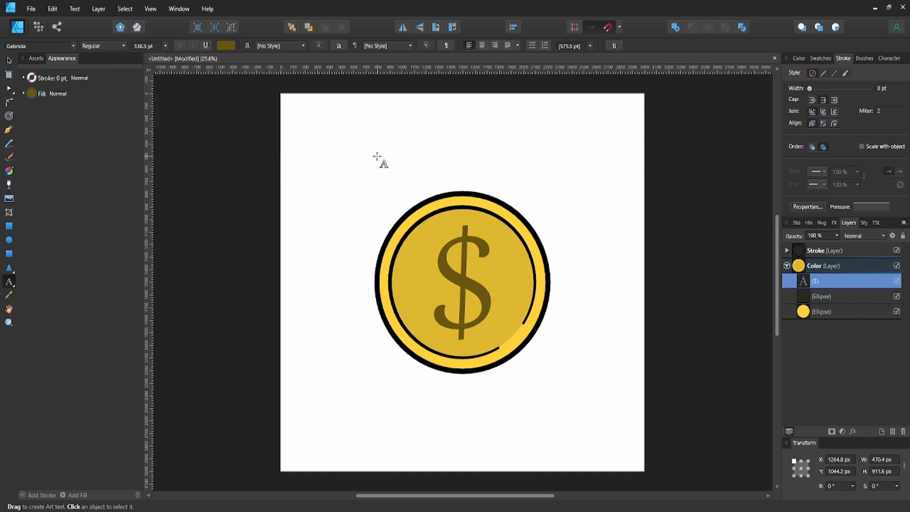
left_click(370, 169)
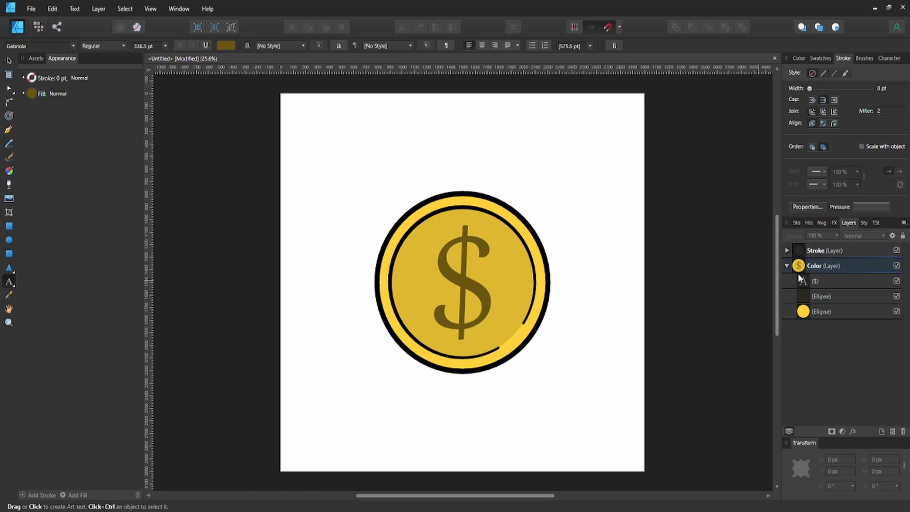
Step: Apply a 3D layer effect to the dollar sign with its opacity set to 50%
left_click(823, 278)
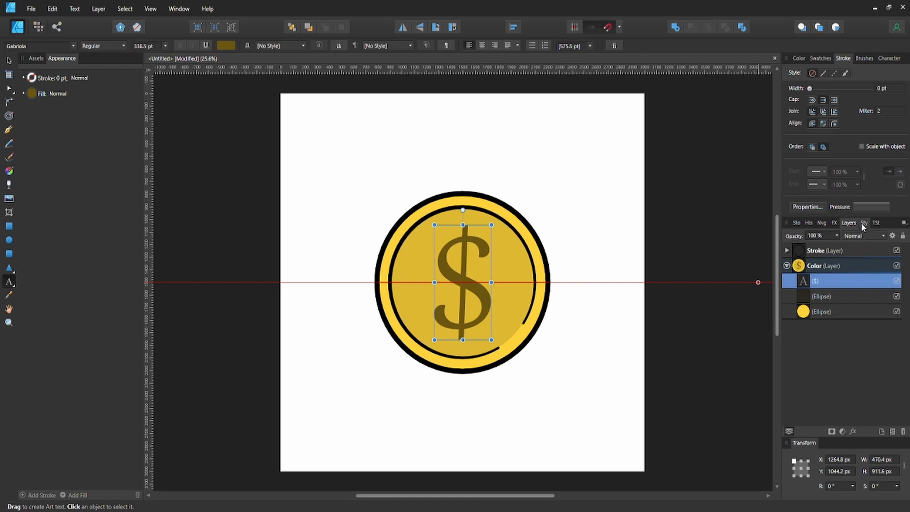
left_click(834, 223)
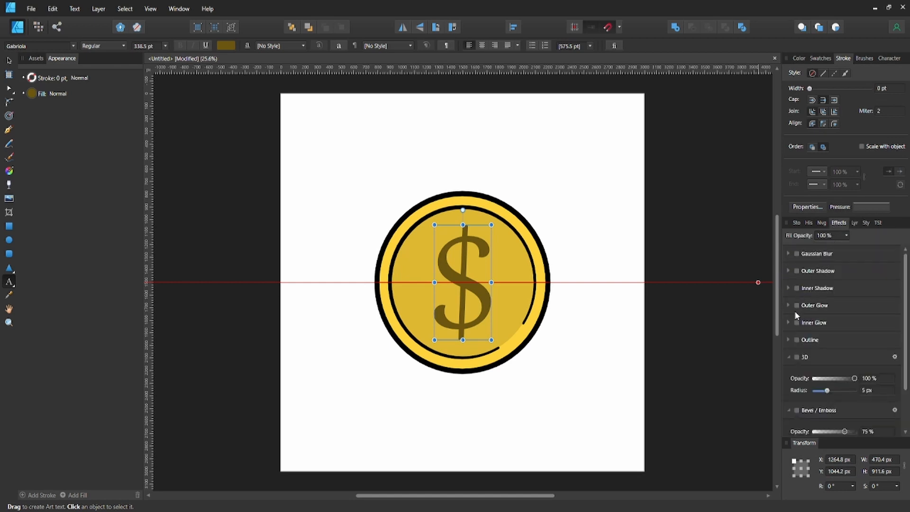
left_click(797, 356)
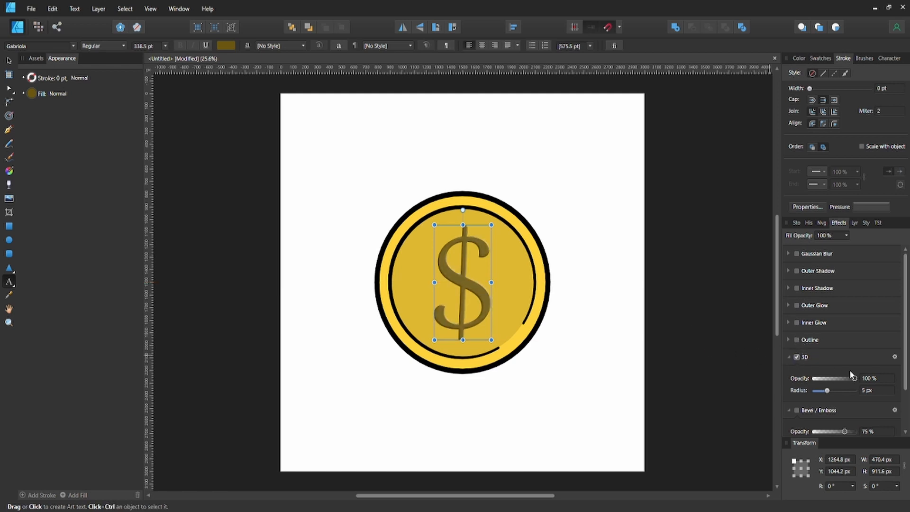
left_click(872, 383)
type("50")
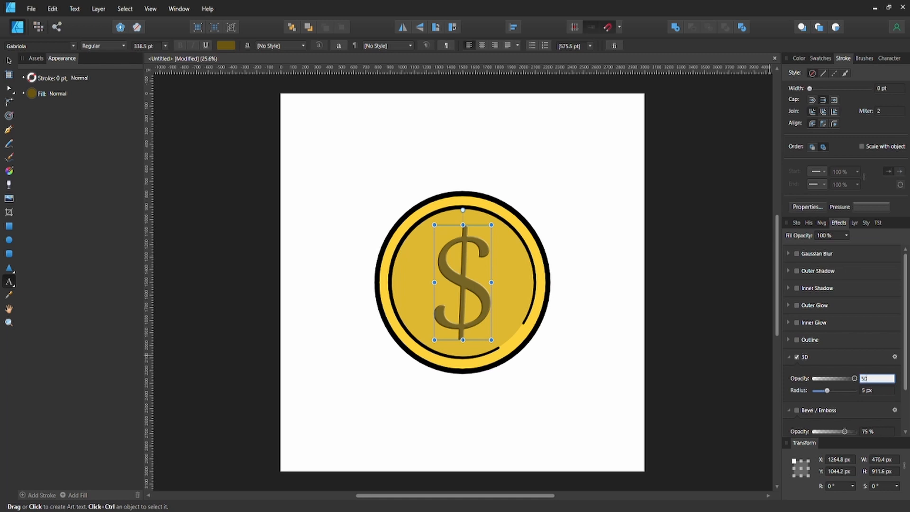
key("Return")
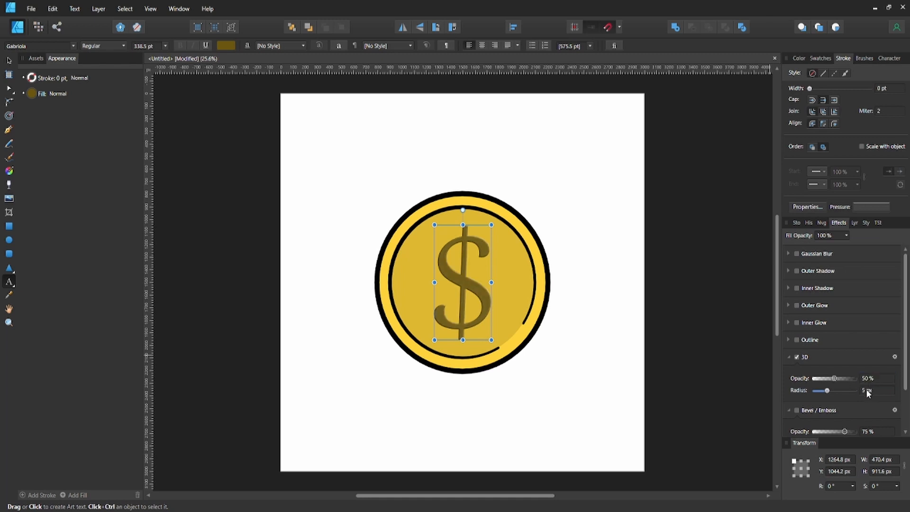
left_click(788, 357)
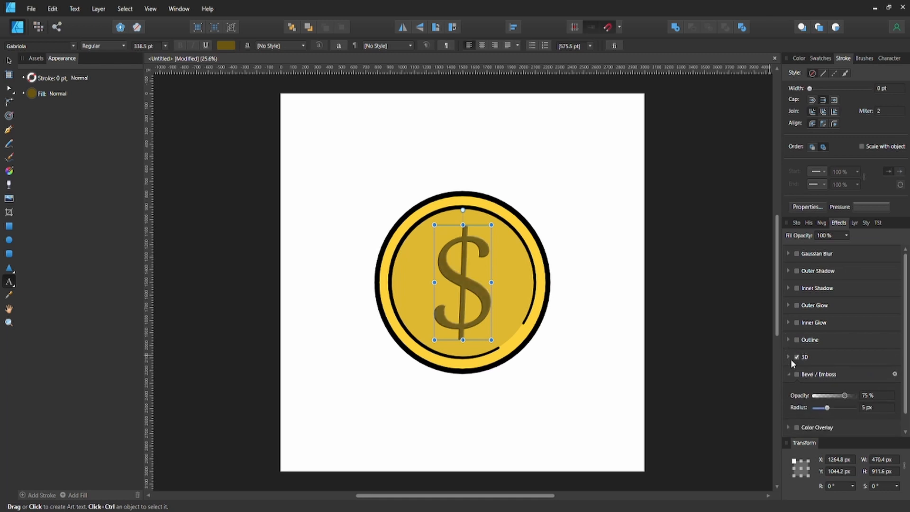
Step: Add a Bevel / Emboss effect to the dollar sign at 50% opacity and deselect the text
left_click(798, 376)
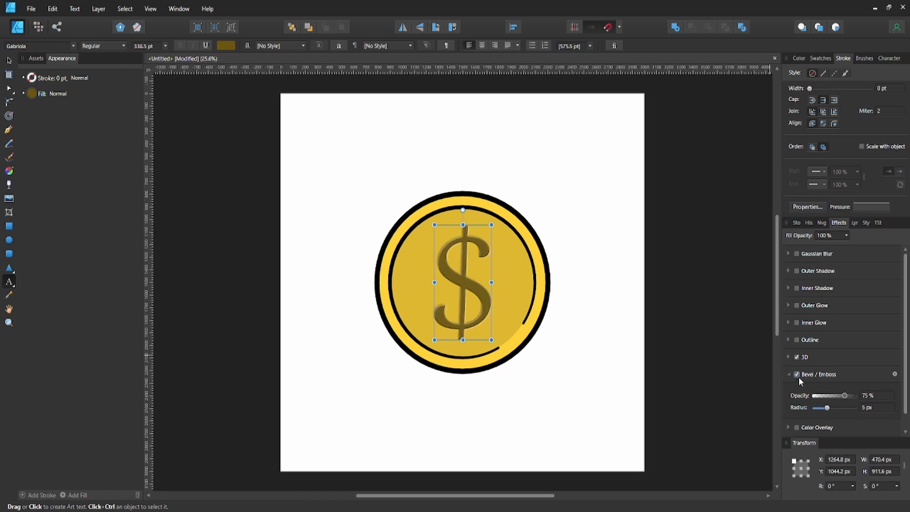
left_click(872, 396)
type("50")
key("Return")
left_click(604, 338)
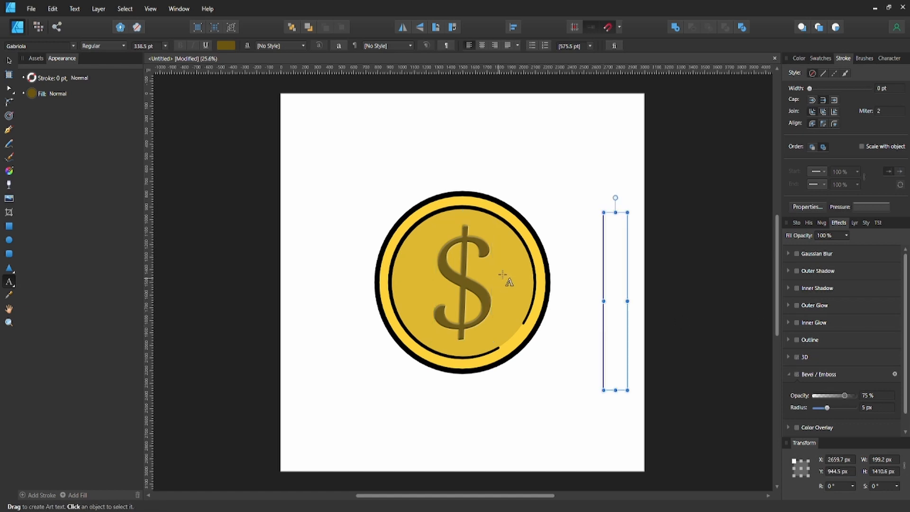
scroll(479, 258, "up", 3)
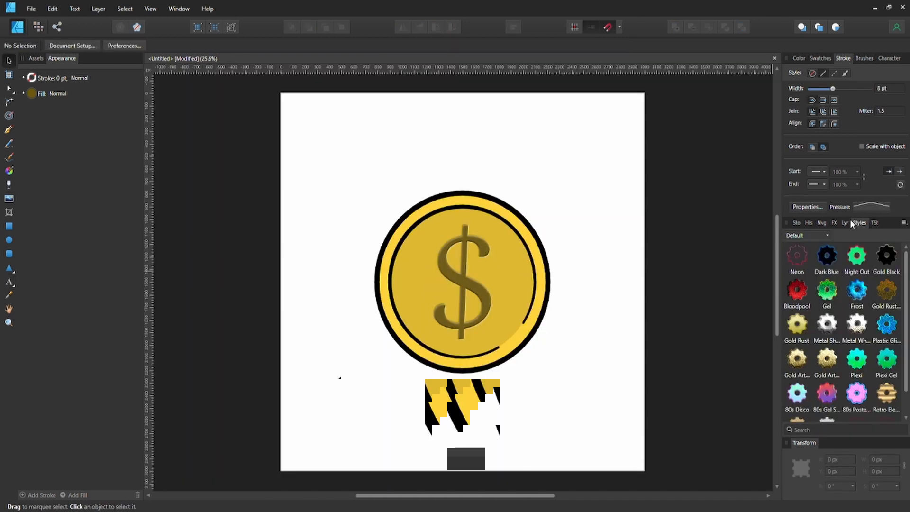
Step: Collapse the Color layer and add a new empty layer between the Stroke and Color layers
left_click(847, 222)
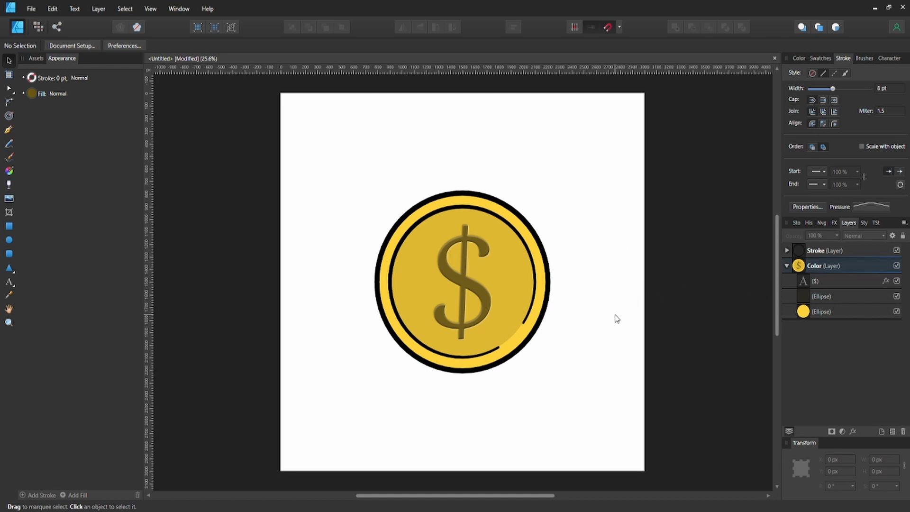
left_click(787, 266)
left_click(881, 431)
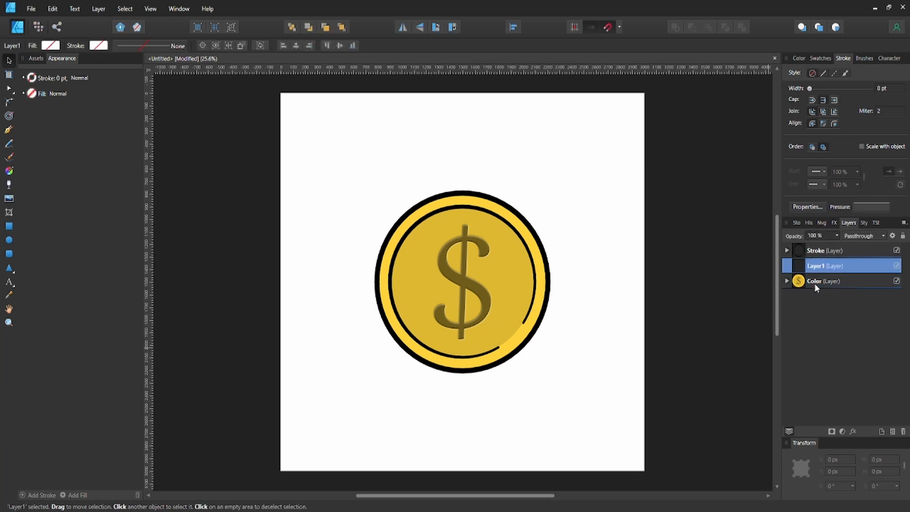
Step: Rename the new layer between the Stroke and Color layers as Shadows
double_click(813, 269)
type("Shadows")
key("Return")
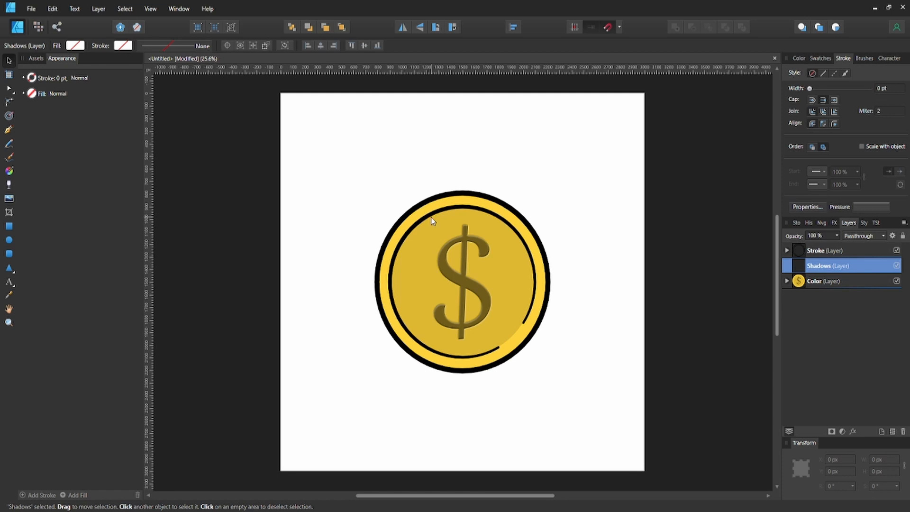
Step: Copy the coin's yellow outer ellipse into the Shadows layer and shrink it concentrically to the inner ring, about 1196 px across
left_click(786, 281)
left_click(811, 326)
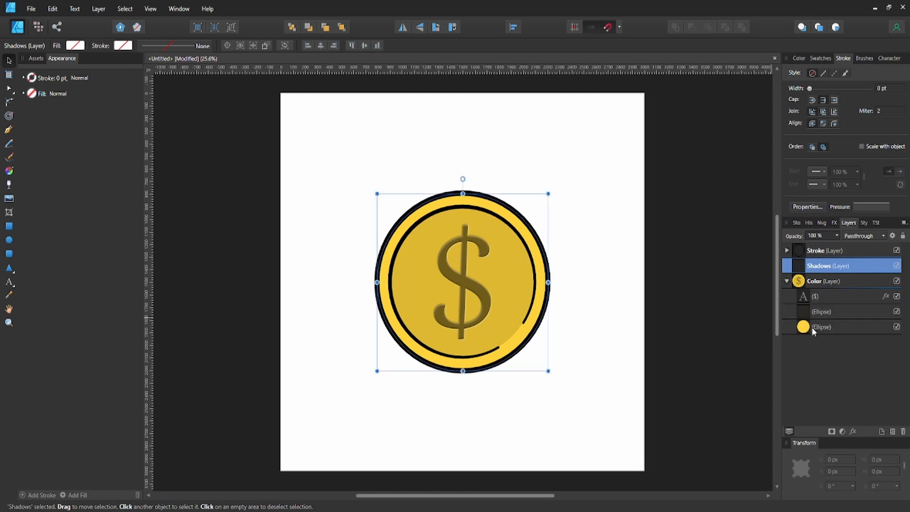
left_click(796, 265)
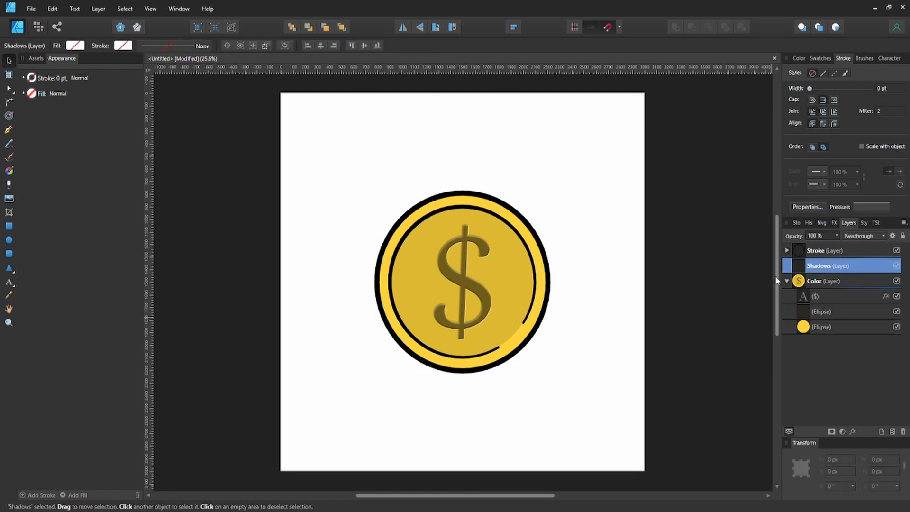
key("ctrl+v")
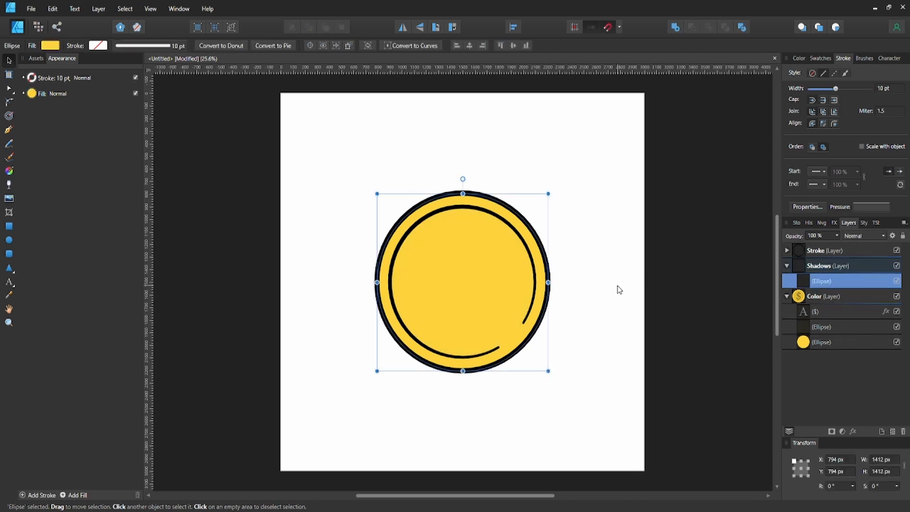
key("ctrl+plus")
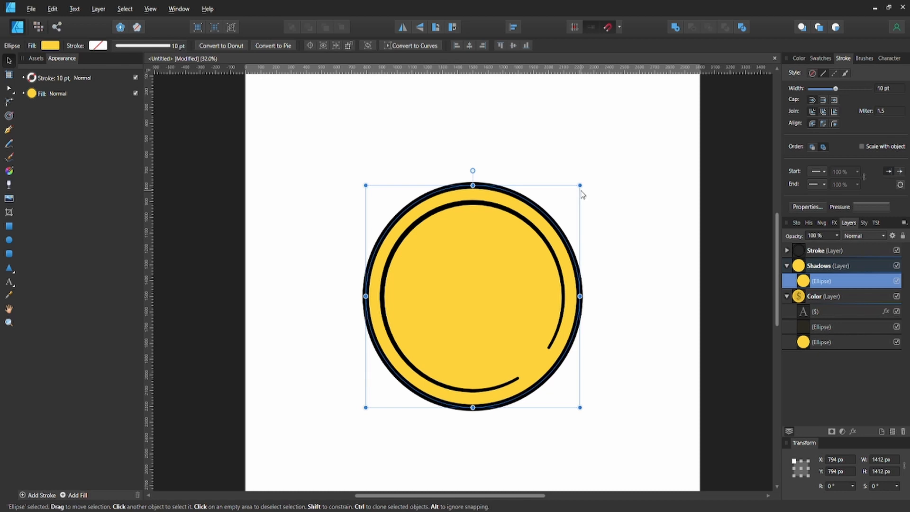
left_click_drag(579, 186, 560, 202)
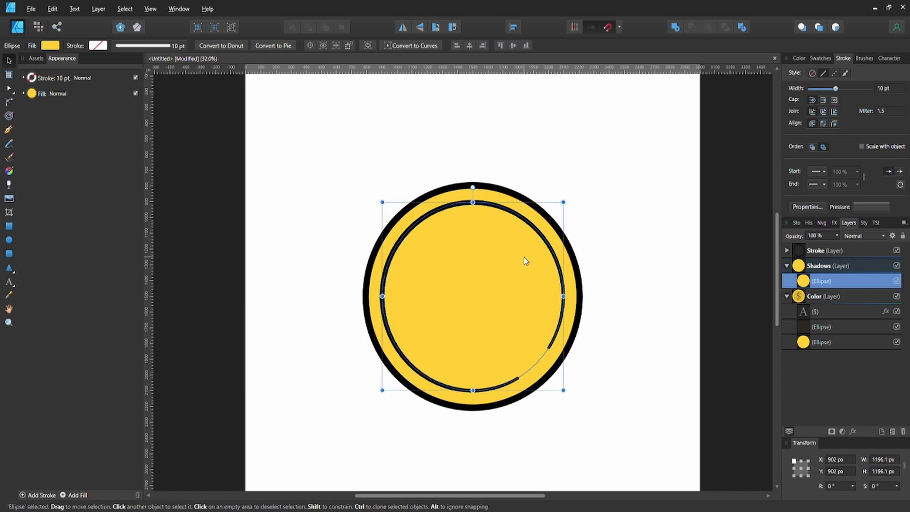
Step: Subtract a duplicate offset about 47 px right and 41 px down from the Shadows ellipse to form an upper-left crescent
key("ctrl+v")
key("ctrl+z")
left_click(654, 184)
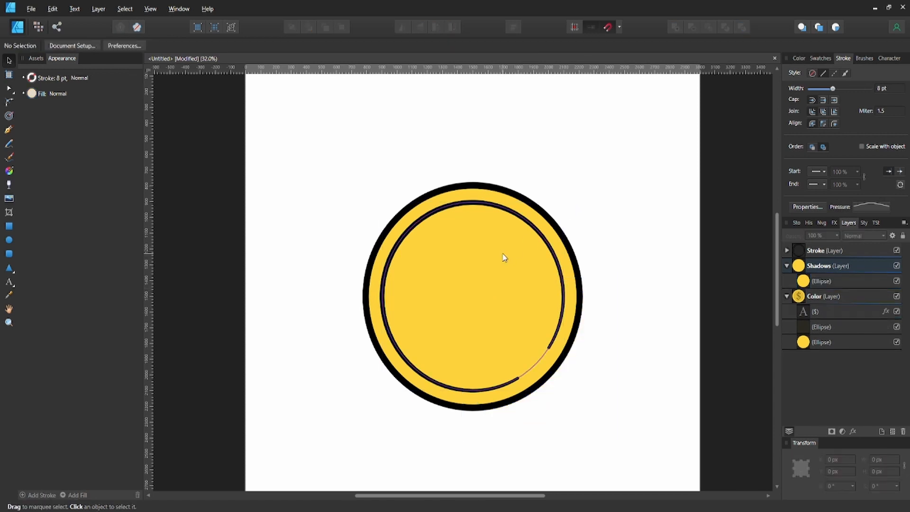
left_click(504, 257)
key("ctrl+v")
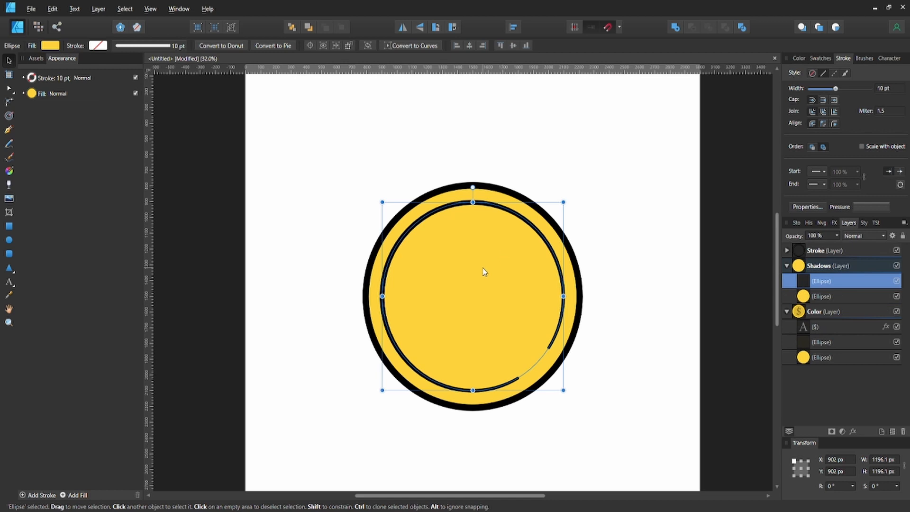
left_click_drag(485, 272, 492, 279)
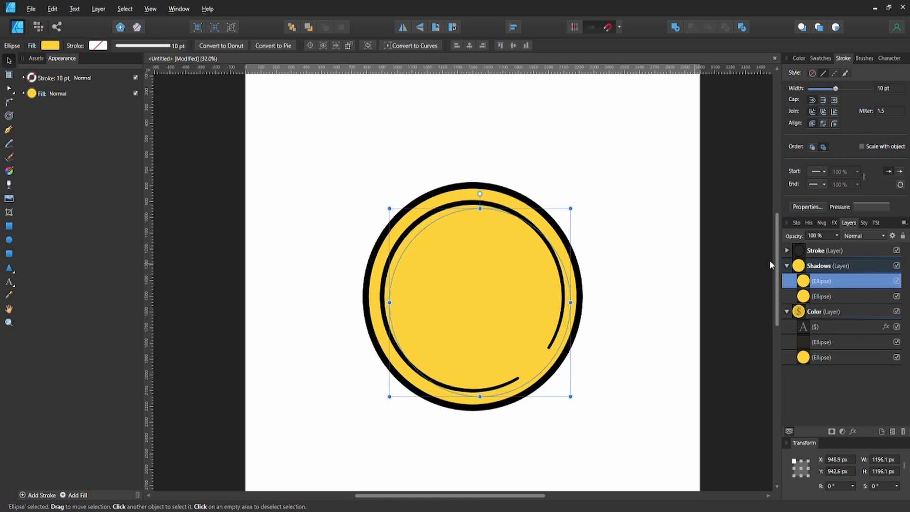
left_click(810, 297, "shift")
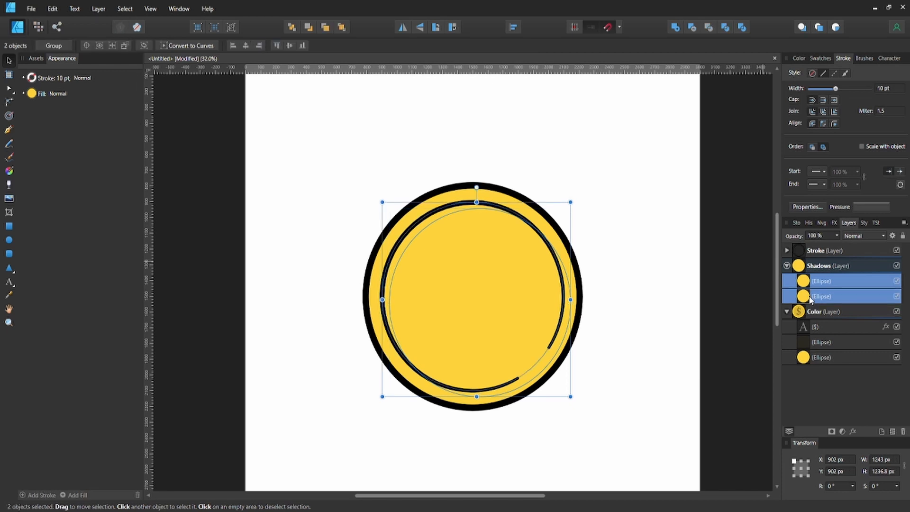
left_click(692, 28)
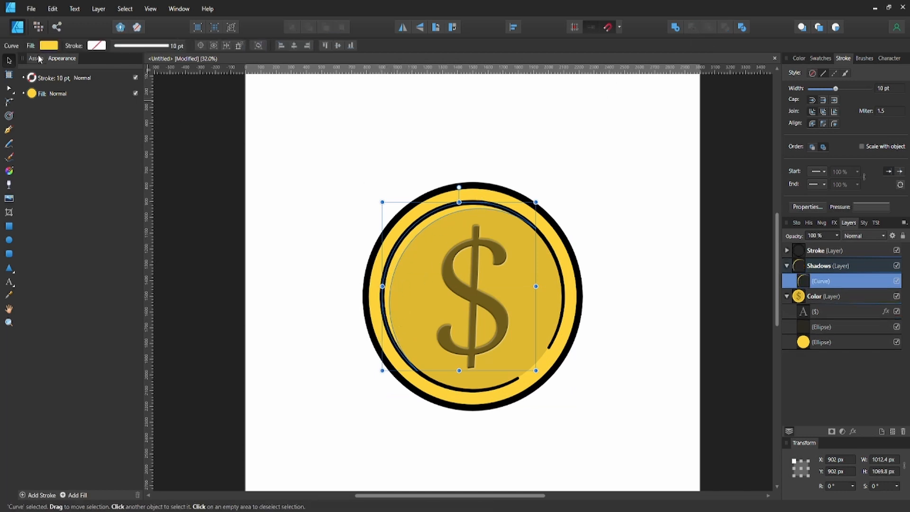
Step: Fill the crescent with a dark golden brown at about half opacity and deselect it
left_click(48, 45)
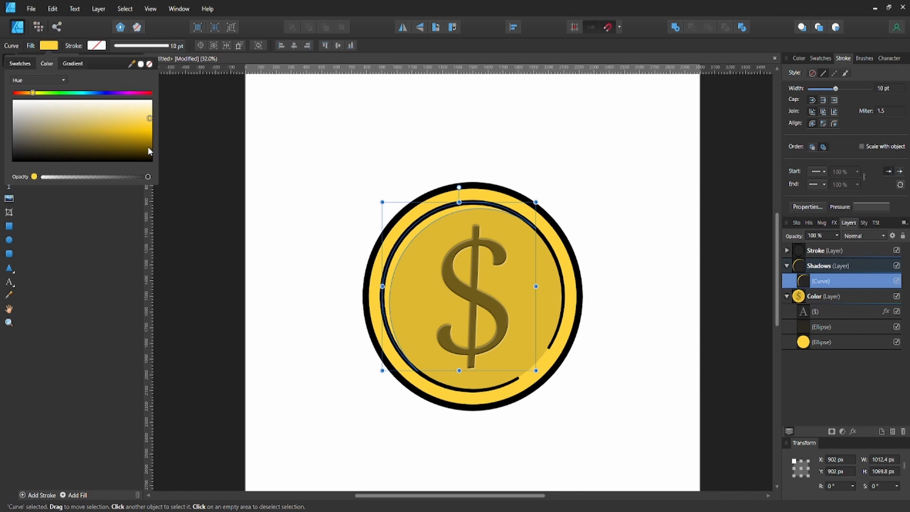
left_click_drag(147, 148, 148, 149)
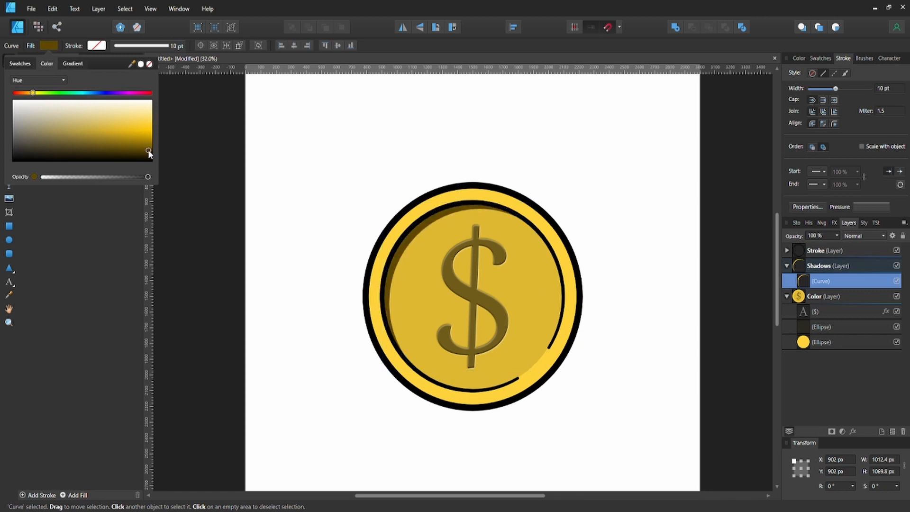
left_click(94, 177)
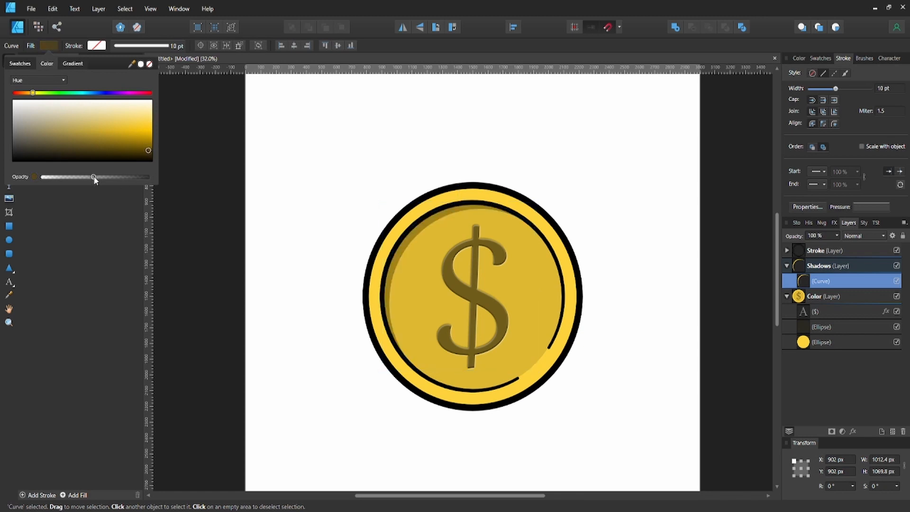
left_click(303, 209)
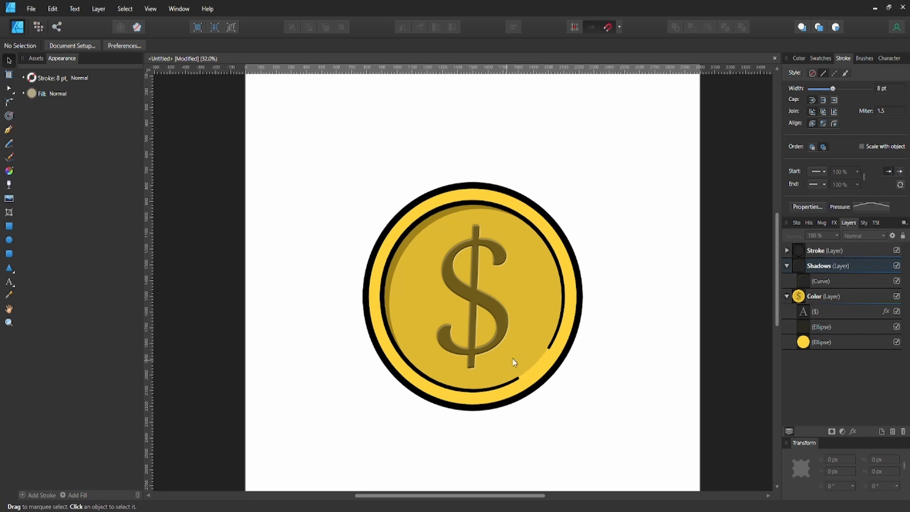
Step: Duplicate the crescent shadow, rotate the copy 180°, and fit it against the lower-right inside of the inner ring
left_click(411, 242)
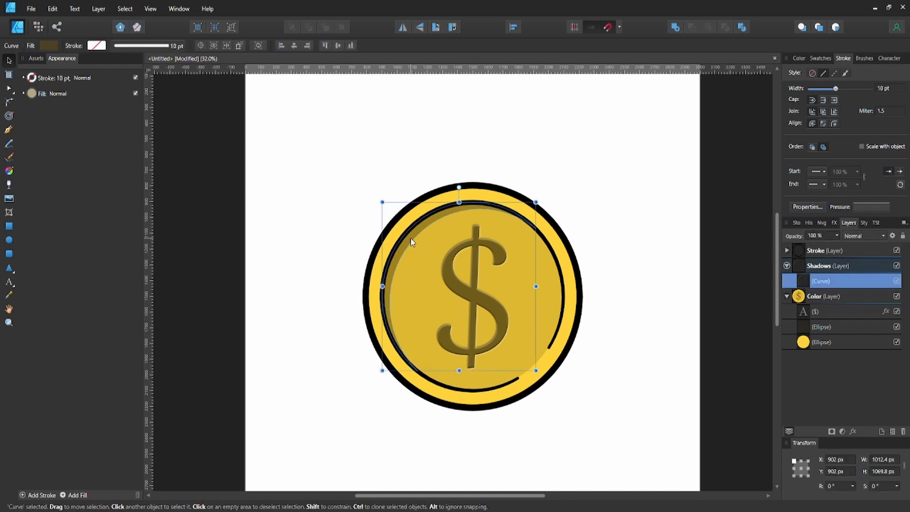
key("ctrl+j")
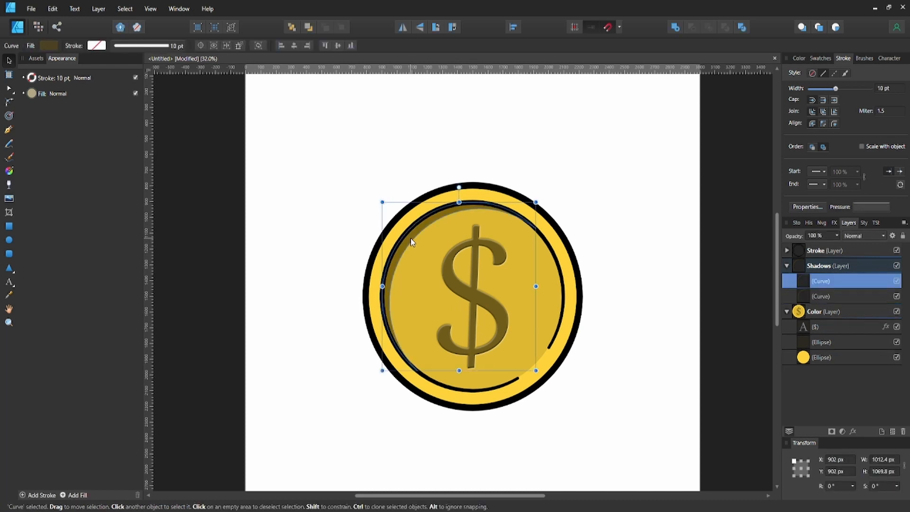
left_click(453, 27)
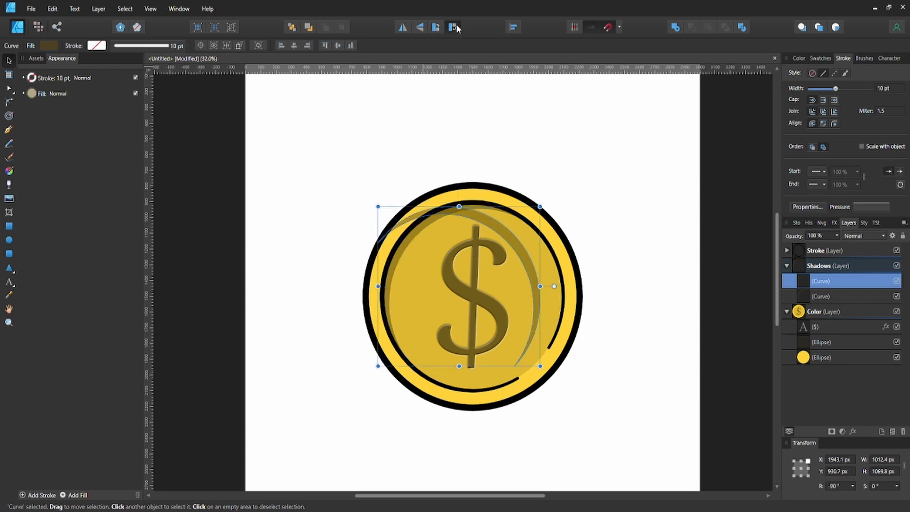
left_click(454, 27)
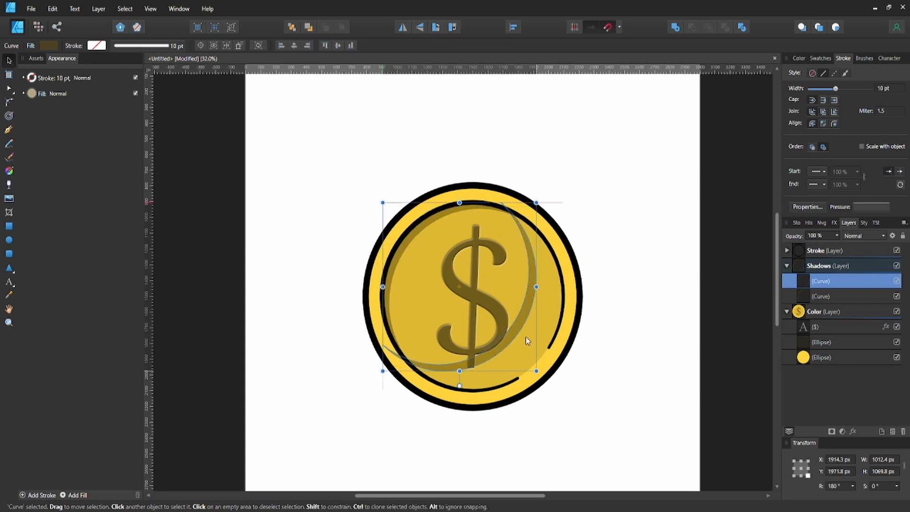
left_click_drag(525, 337, 544, 351)
left_click_drag(544, 351, 544, 350)
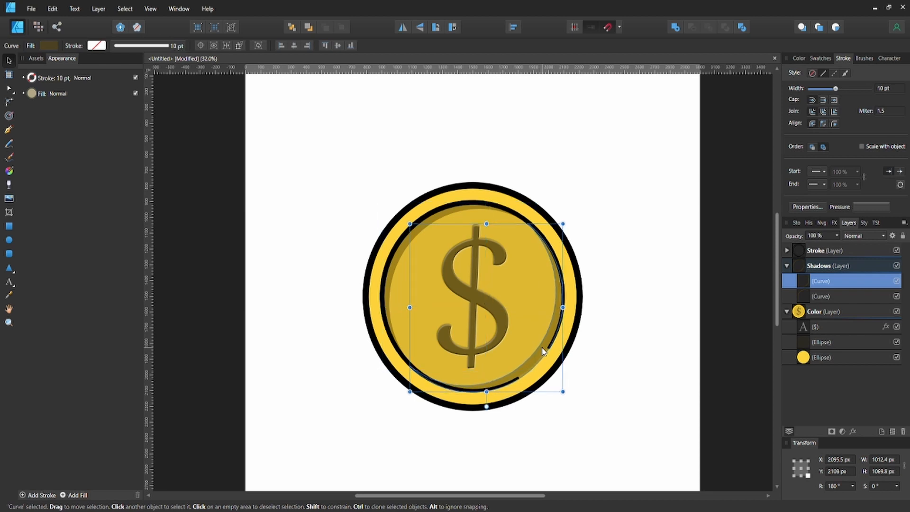
Step: Lighten the lower-right crescent's brown fill and lower its opacity to a faint shade, and collapse the Shadows and Color layers
left_click(51, 45)
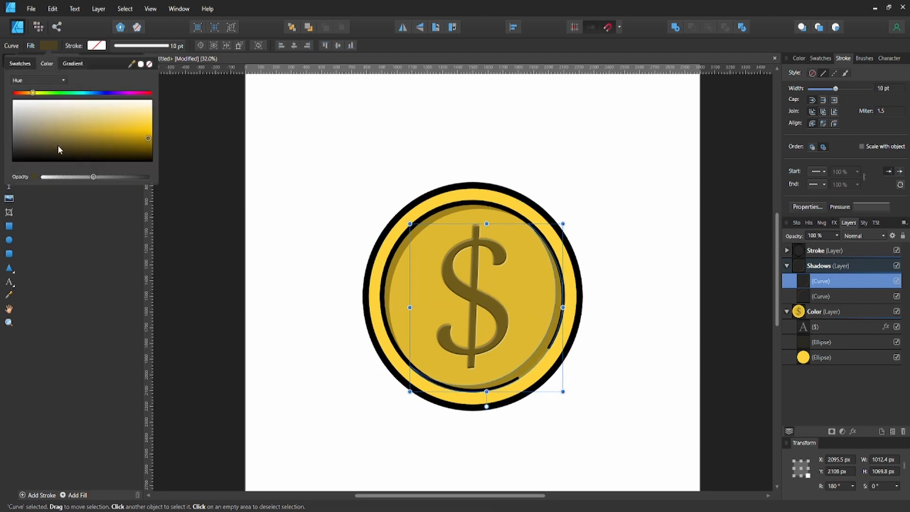
left_click(58, 178)
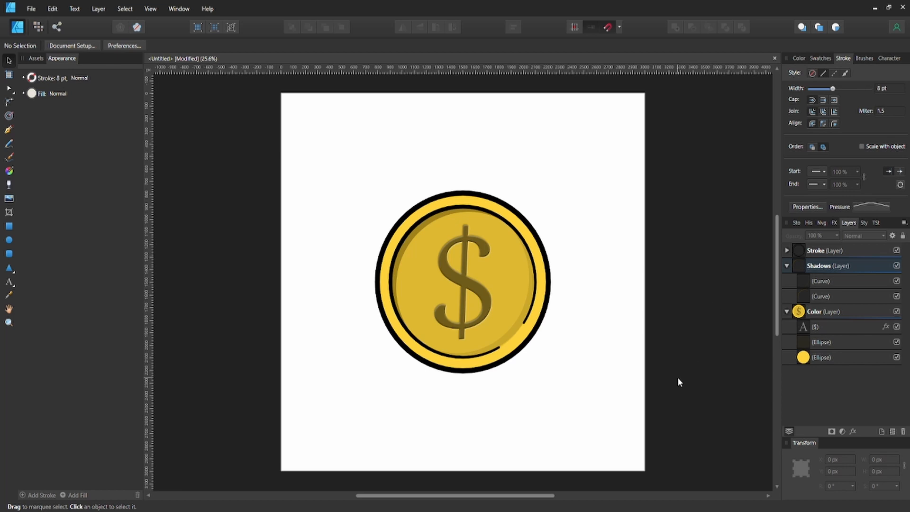
left_click(786, 264)
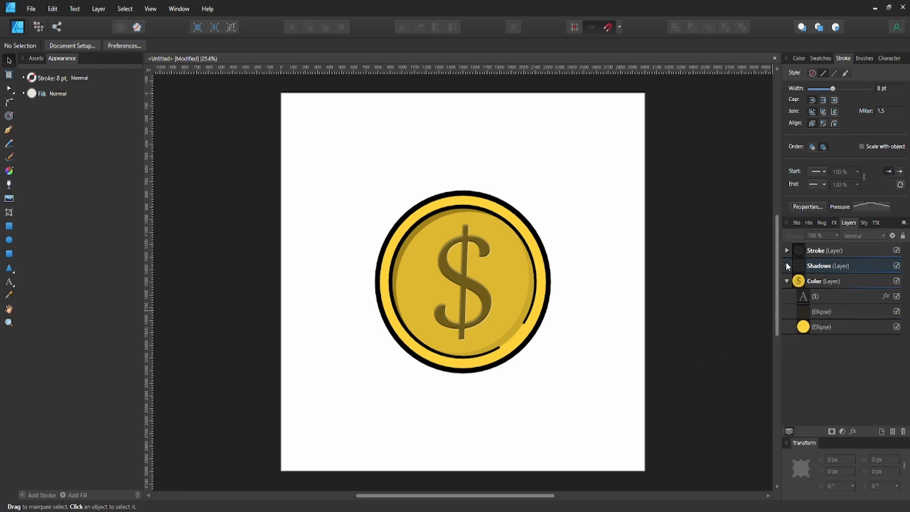
left_click(786, 280)
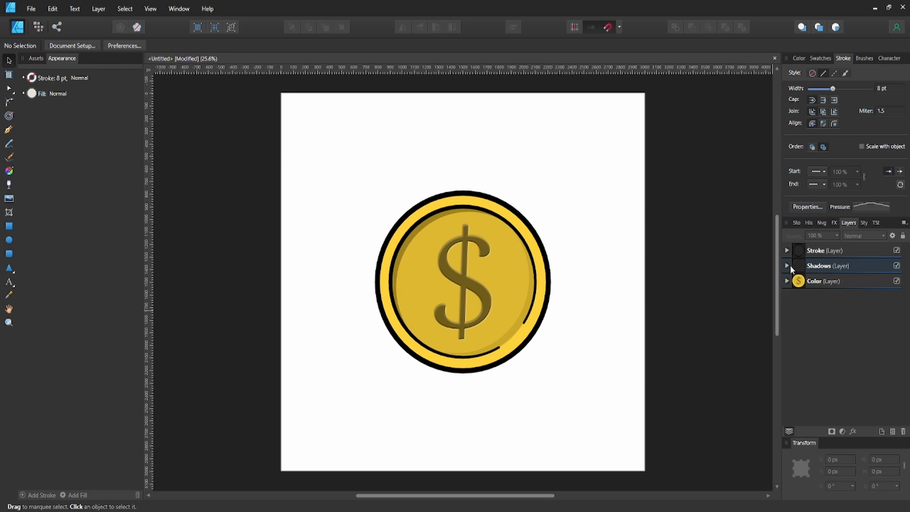
Step: Add a new layer directly above the Shadows layer and name it Highlights
left_click(795, 267)
left_click(880, 431)
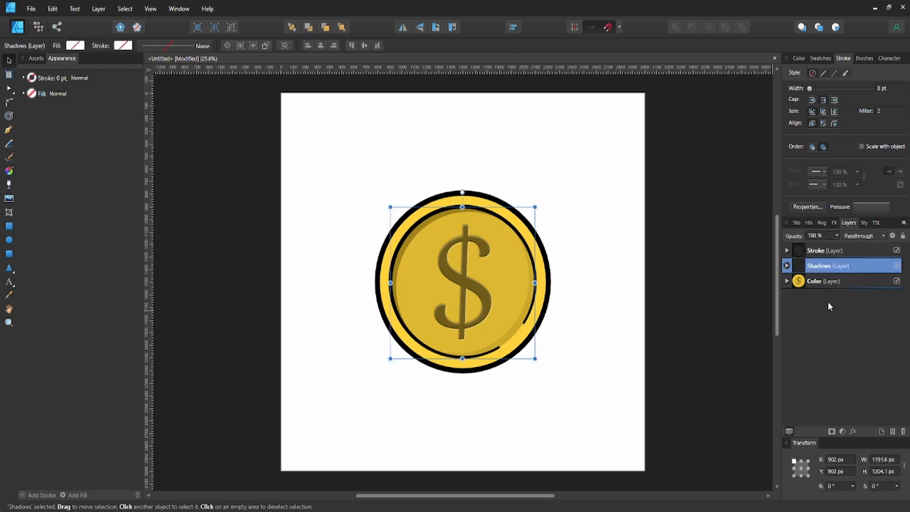
double_click(818, 266)
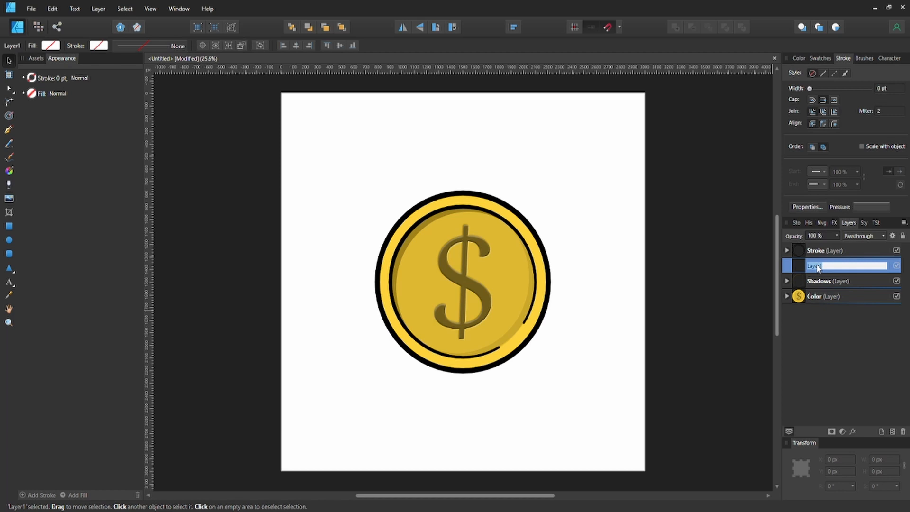
type("Highlights")
key("Return")
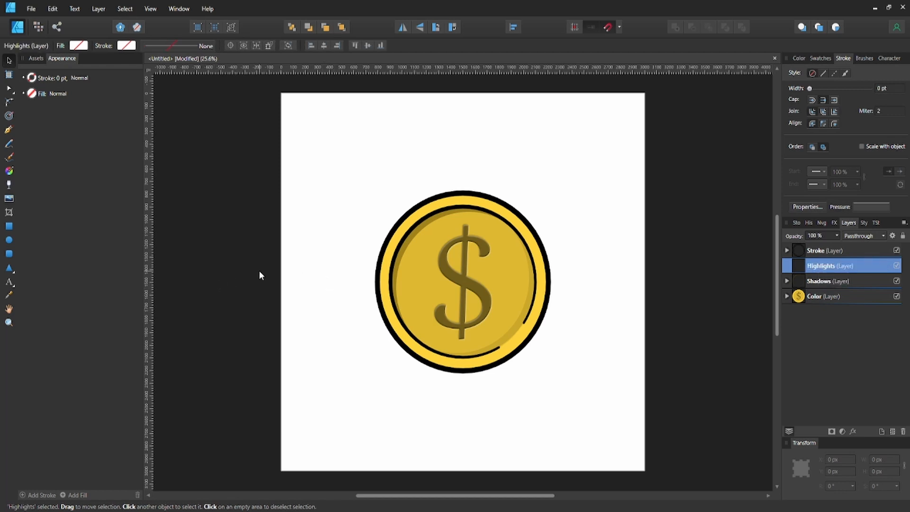
Step: Draw a white Pen curve along the coin's upper-left yellow rim, about 563 px wide and 614 px tall
key("p")
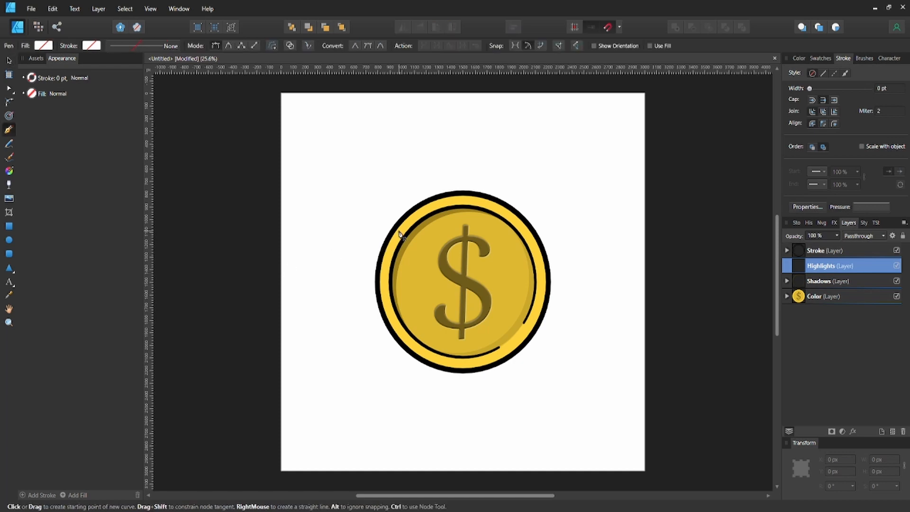
left_click(384, 278)
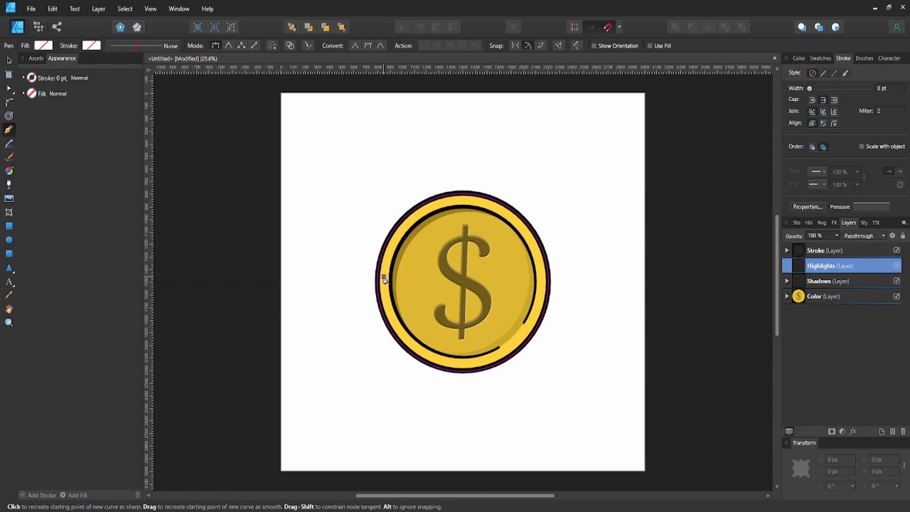
left_click(451, 199)
left_click_drag(478, 201, 521, 181)
left_click(91, 45)
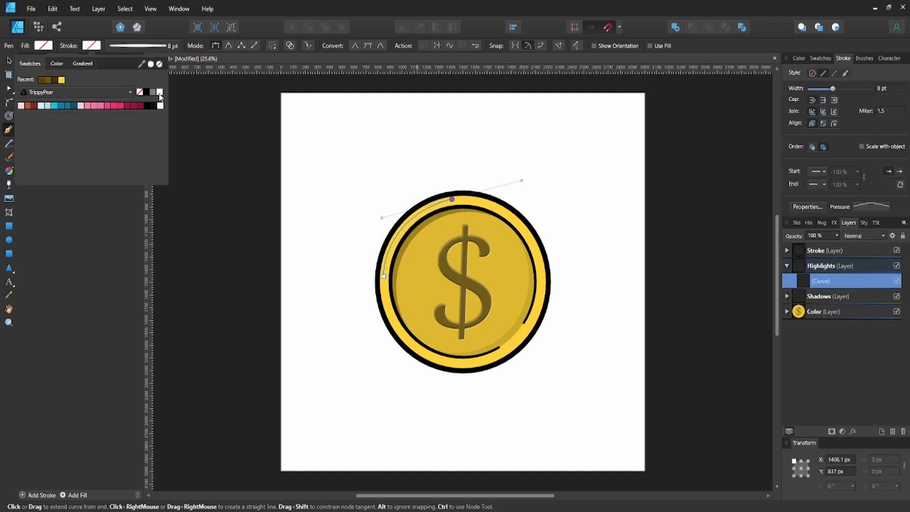
left_click(160, 93)
Step: Taper the ends of the rim highlight more strongly with the pressure profile and set its stroke width to 10 pt
left_click(865, 206)
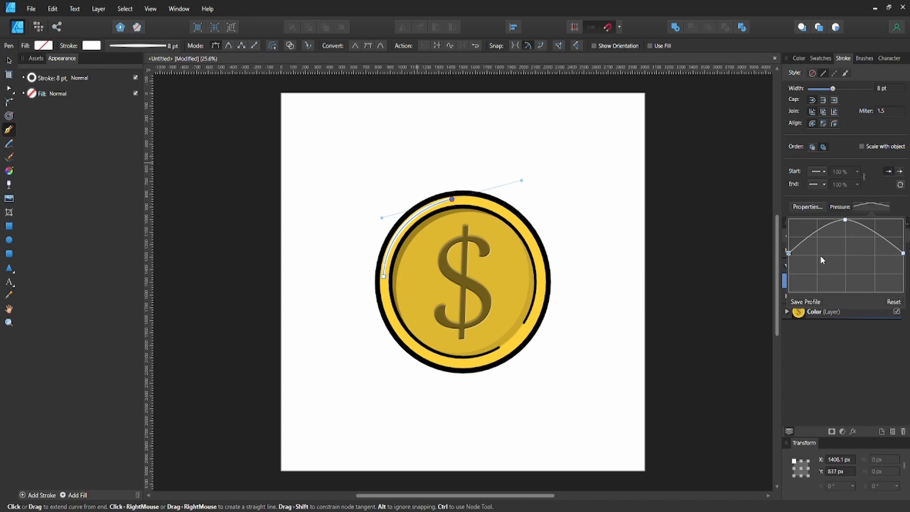
left_click_drag(793, 254, 792, 269)
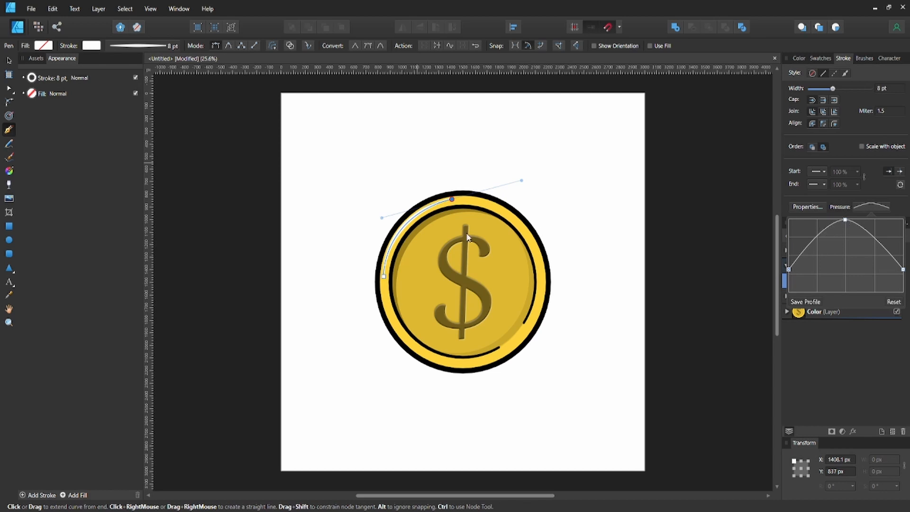
left_click(152, 46)
left_click(151, 46)
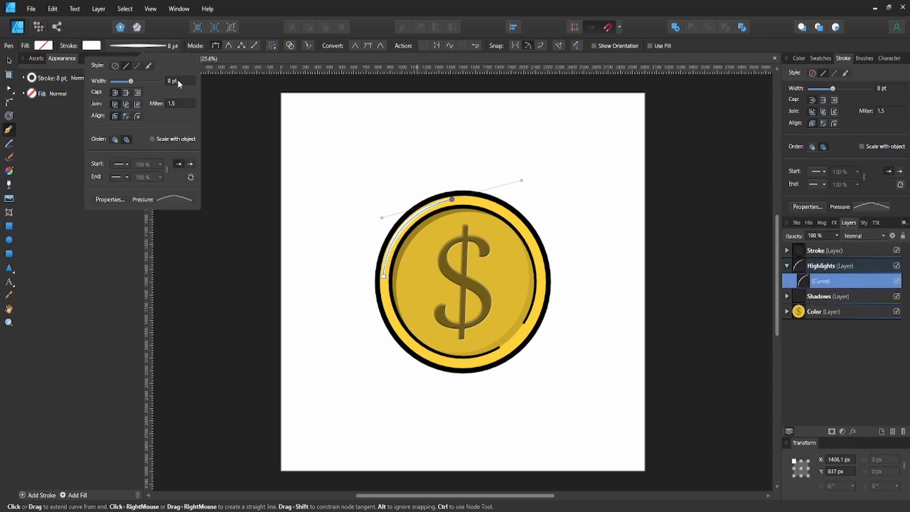
left_click(180, 81)
type("10")
key("Return")
left_click(318, 193)
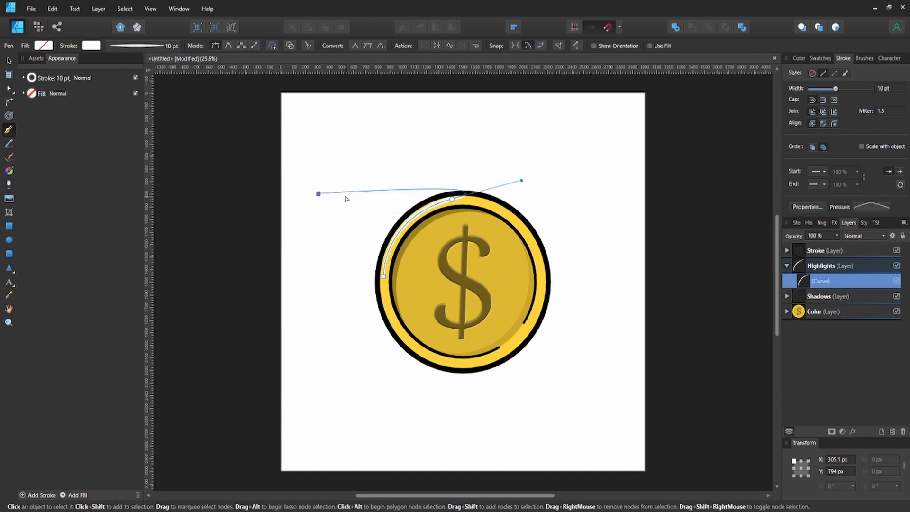
key("ctrl+z")
key("v")
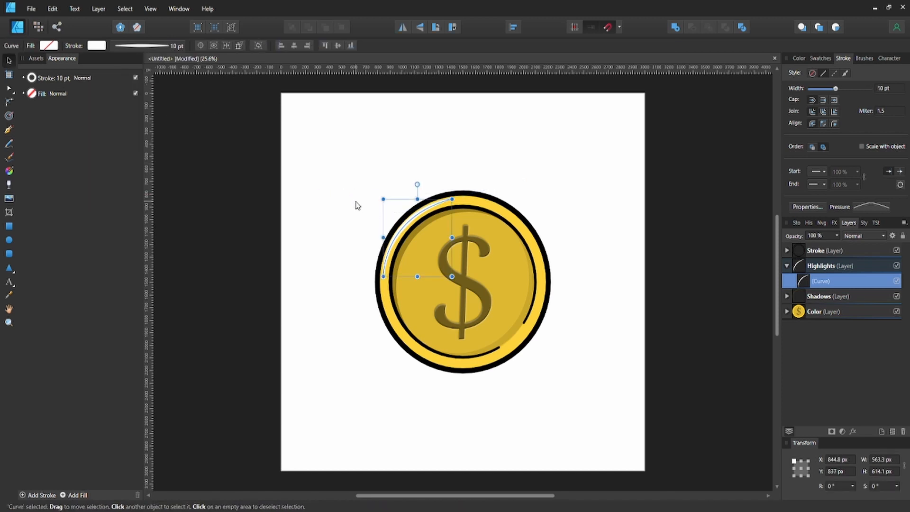
Step: Nudge the upper-left rim highlight 11 px to the right so it sits within the yellow rim
key("Right")
key("Right")
key("Right")
key("Right")
key("Right")
key("Right")
key("Right")
key("Right")
key("Right")
key("Right")
key("Right")
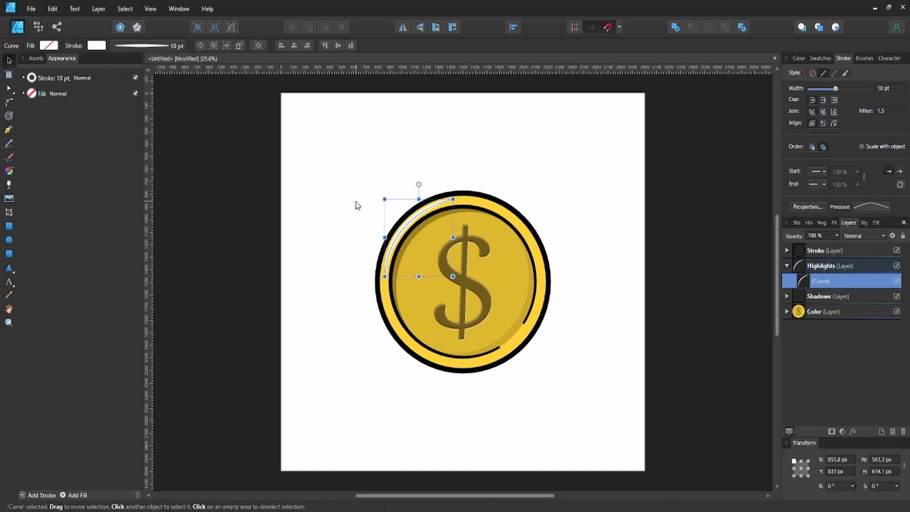
Step: Lower the opacity of the upper-left rim highlight's white stroke to a partly transparent level and deselect it
left_click(99, 46)
left_click(123, 178)
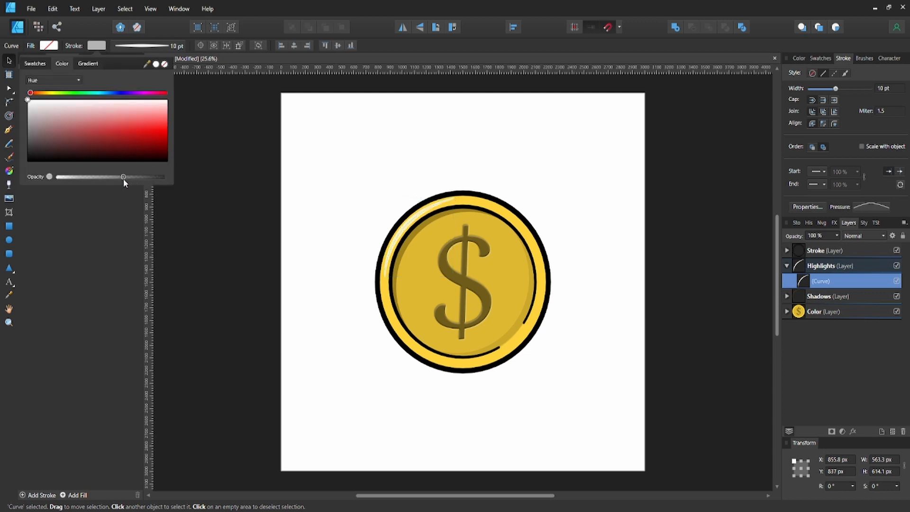
left_click_drag(127, 178, 132, 178)
left_click(351, 212)
left_click(352, 216)
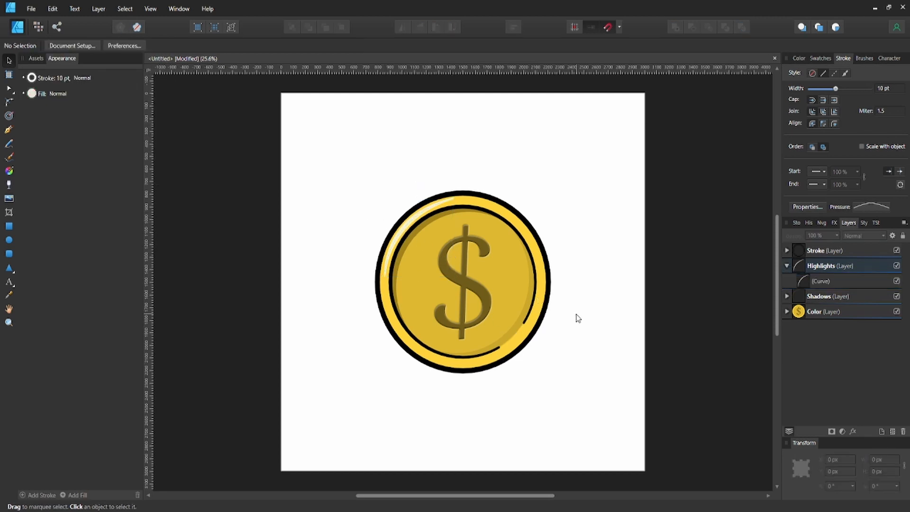
Step: Draw a Pen curve along the coin's lower-right yellow rim, from the bottom centre to the right side
left_click(406, 226)
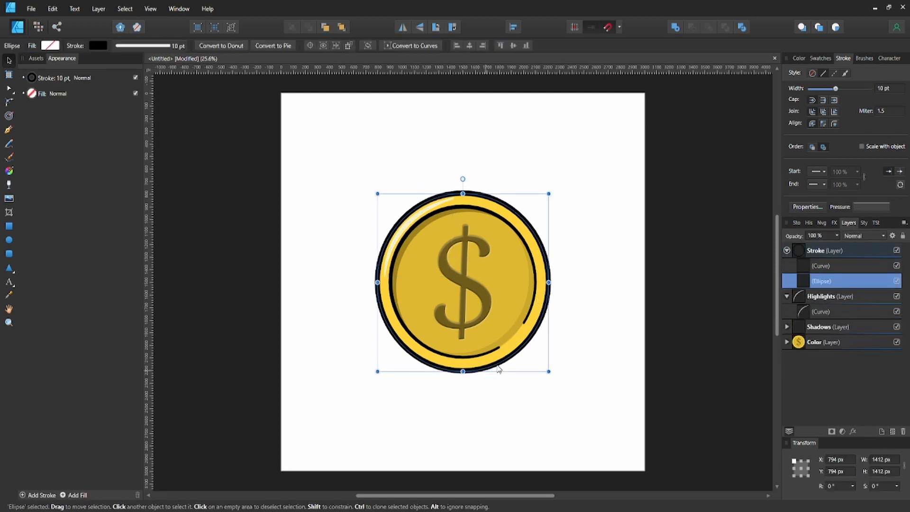
key("p")
left_click(463, 365)
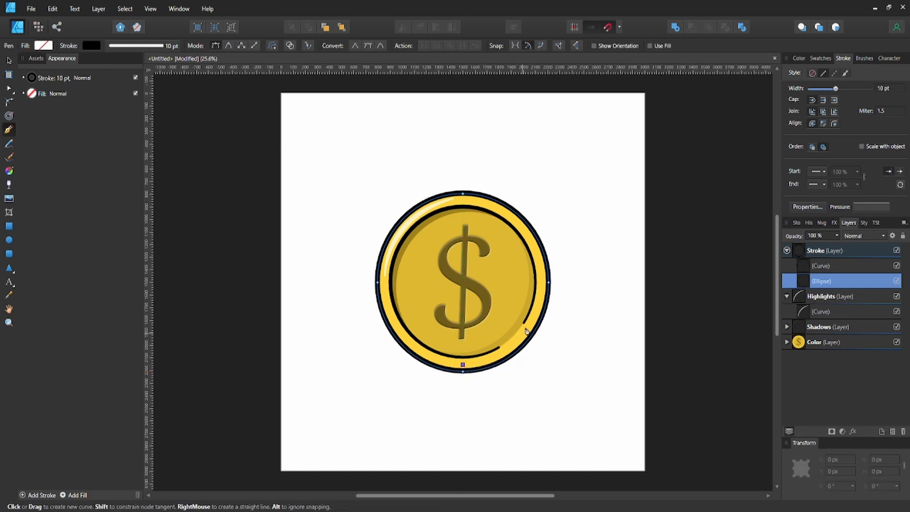
mouse_move(543, 291)
left_mouse_down()
mouse_move(554, 242)
mouse_move(573, 223)
mouse_move(565, 210)
mouse_move(562, 220)
left_mouse_up()
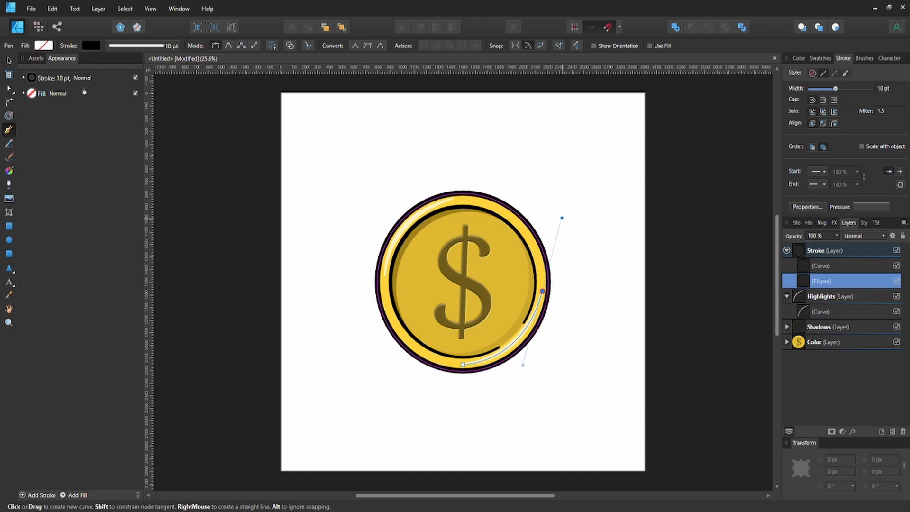
Step: Set the lower-right rim curve's white stroke to a slightly reduced opacity and undo the stray extra segment
left_click(92, 46)
left_click(149, 177)
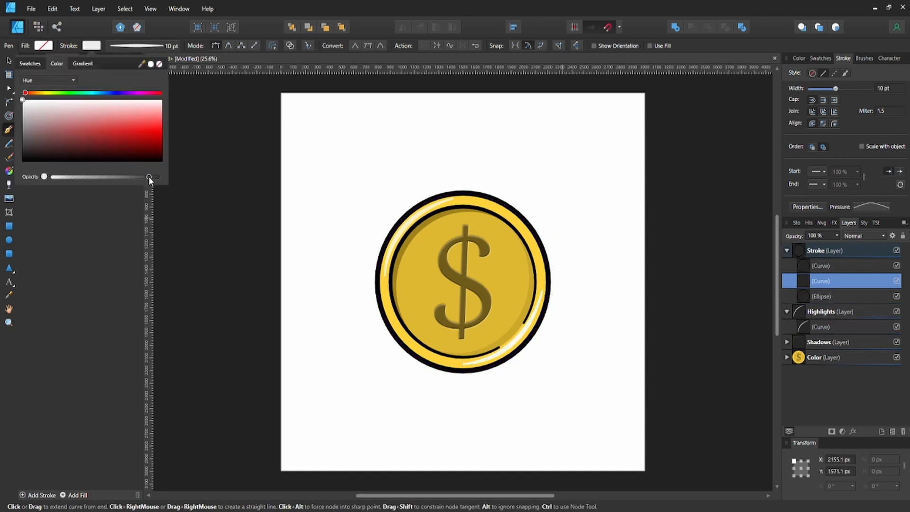
left_click(436, 166)
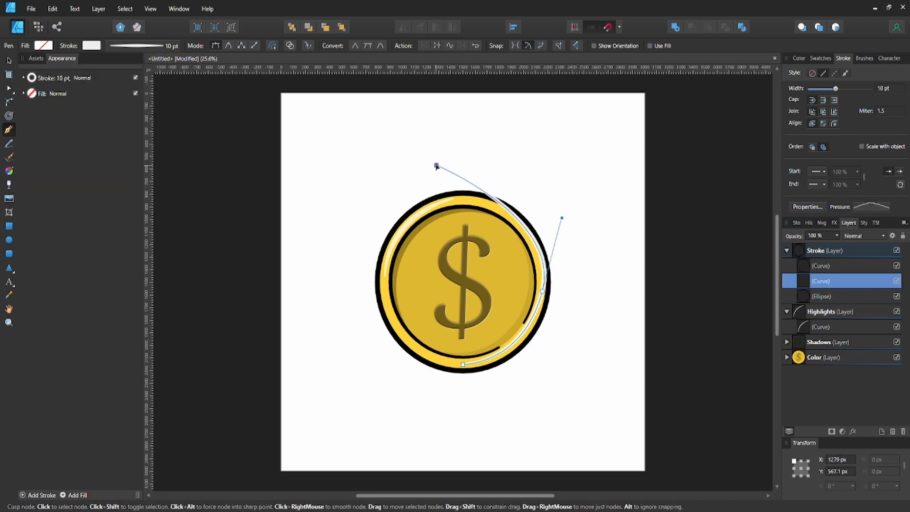
key("ctrl+z")
Step: Finish the lower-right highlight curve and move it from the Stroke layer into the Highlights layer
key("v")
left_click(435, 169)
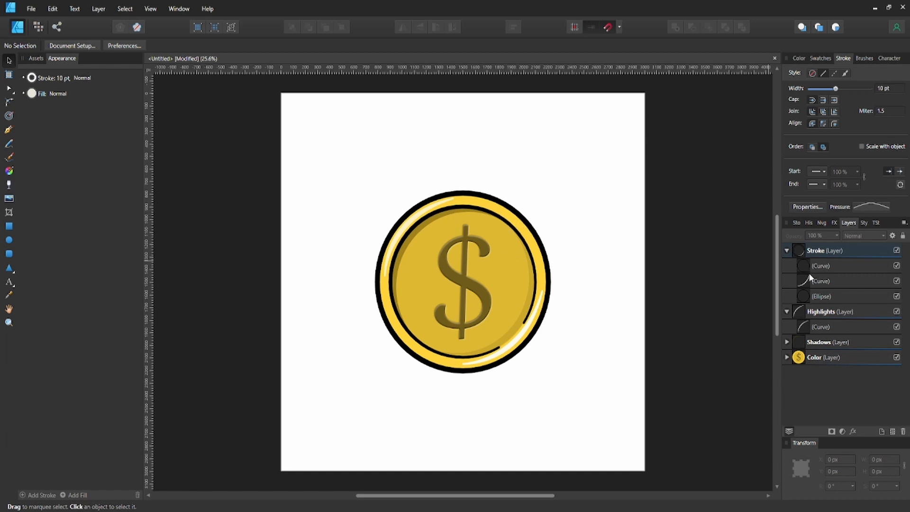
left_click_drag(809, 279, 829, 311)
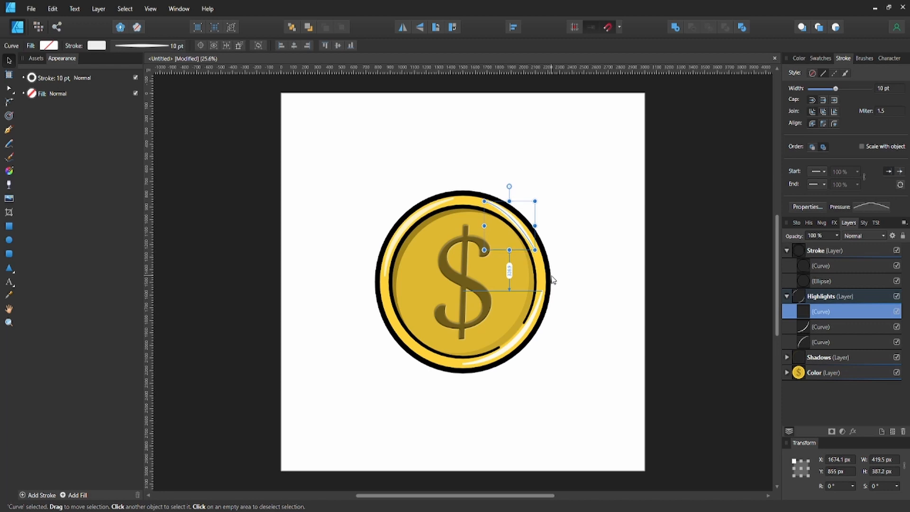
Step: Lower the opacity of the upper-right rim highlight's white stroke to a semi-transparent level and deselect it
left_click(99, 45)
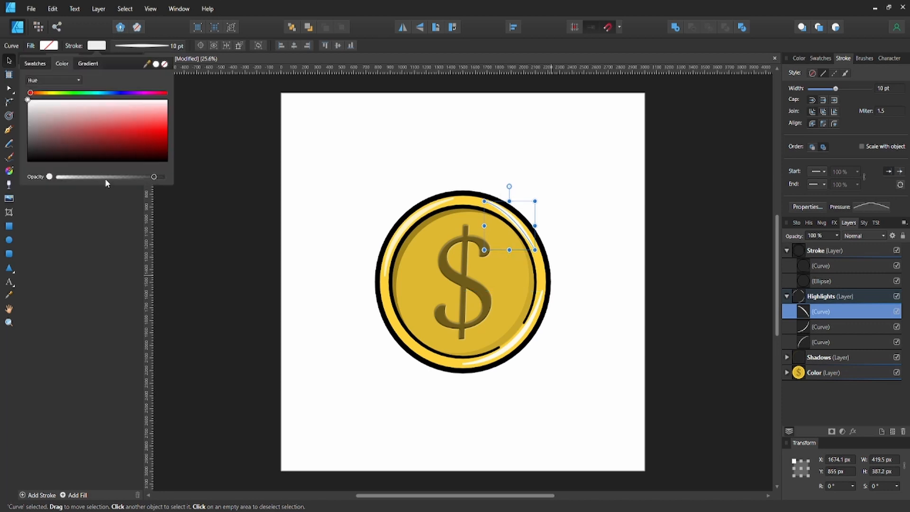
left_click_drag(105, 177, 101, 176)
left_click(409, 205)
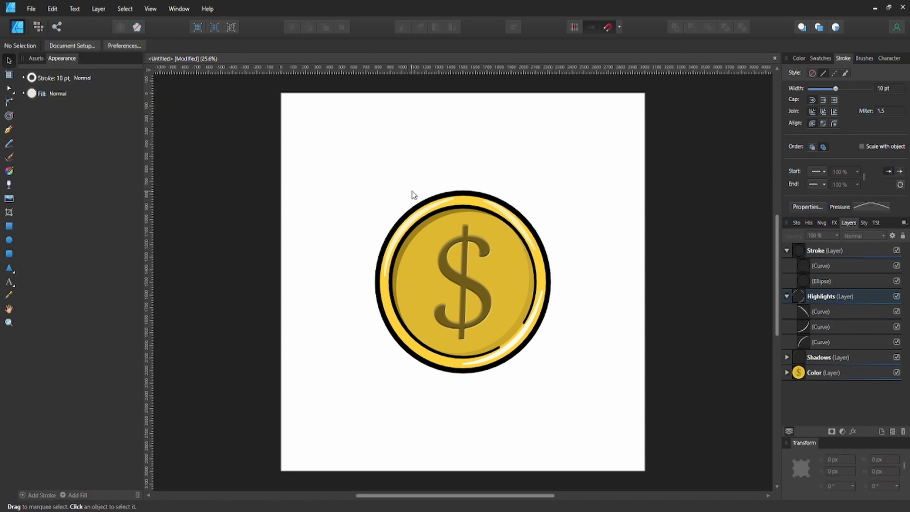
Step: Recolour the Stroke layer's ellipse and curve outlines a very dark yellow-brown, derived from the yellow sampled on the coin's rim
left_click(498, 204)
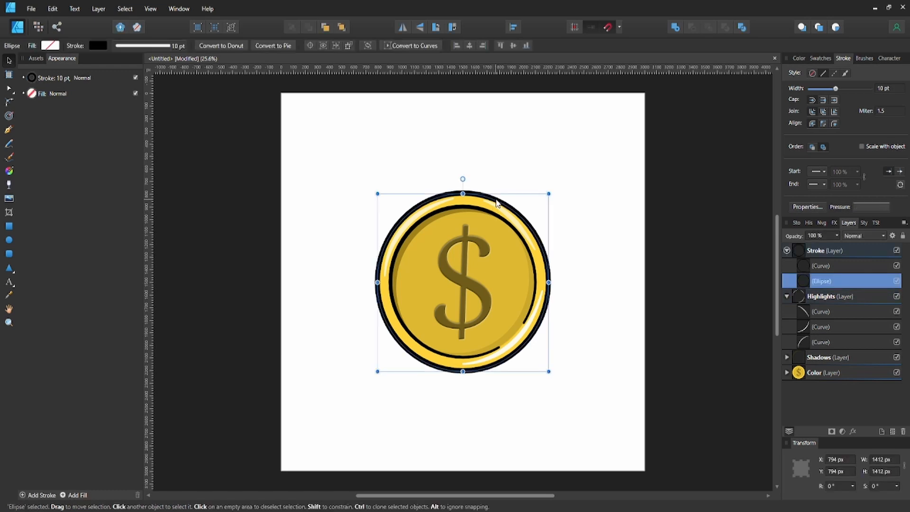
left_click(816, 266, "shift")
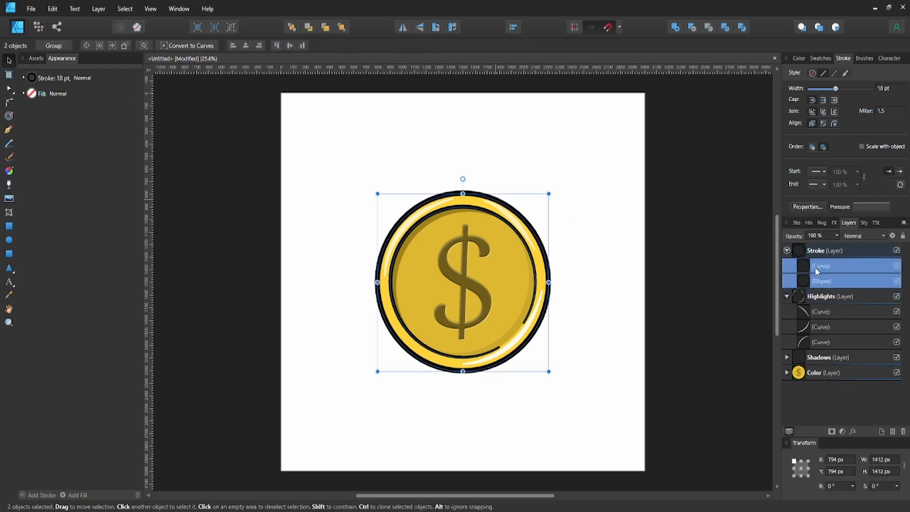
left_click(32, 78)
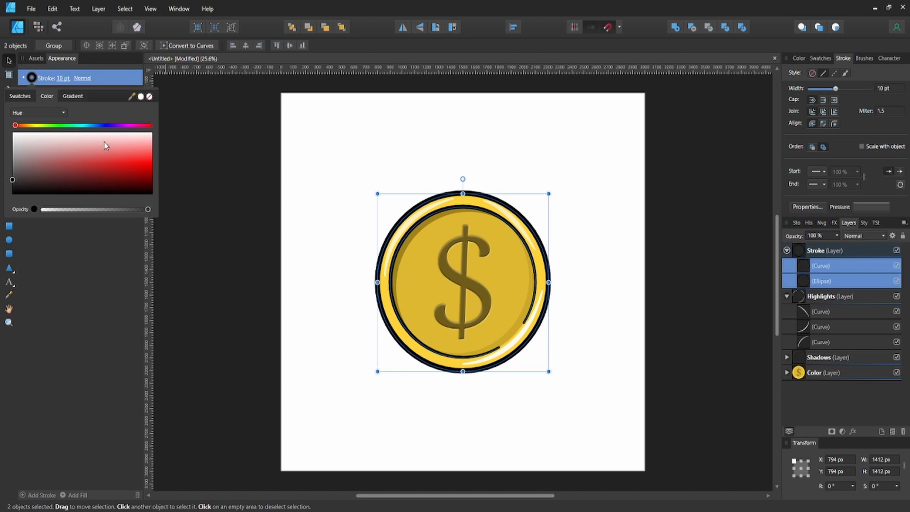
left_click_drag(251, 174, 387, 297)
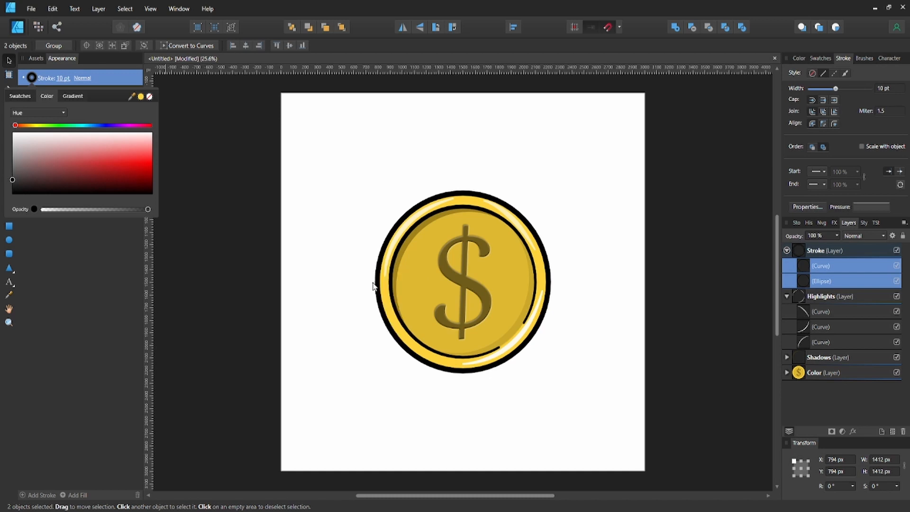
left_click(140, 96)
left_click_drag(151, 175, 151, 188)
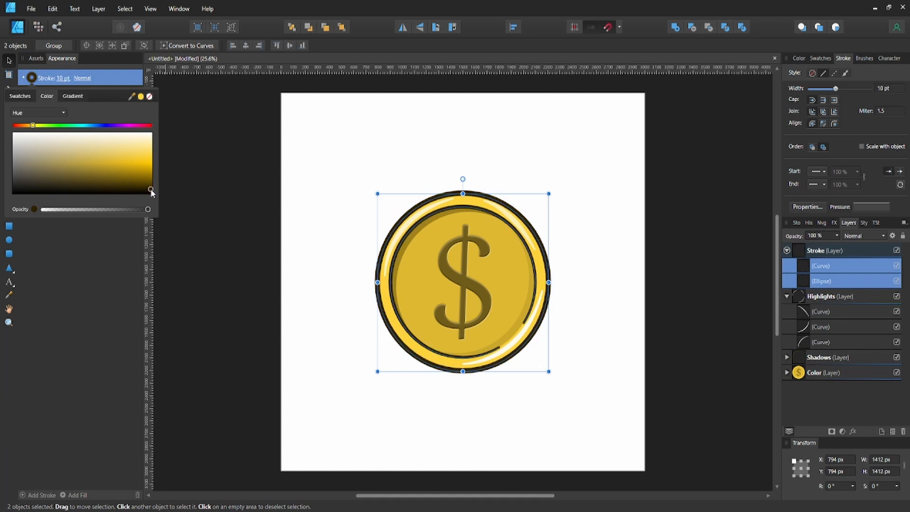
left_click(302, 197)
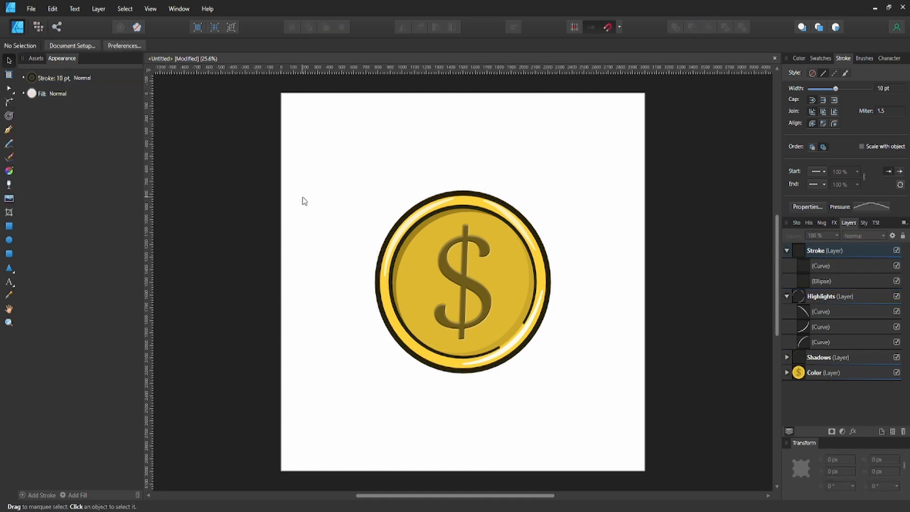